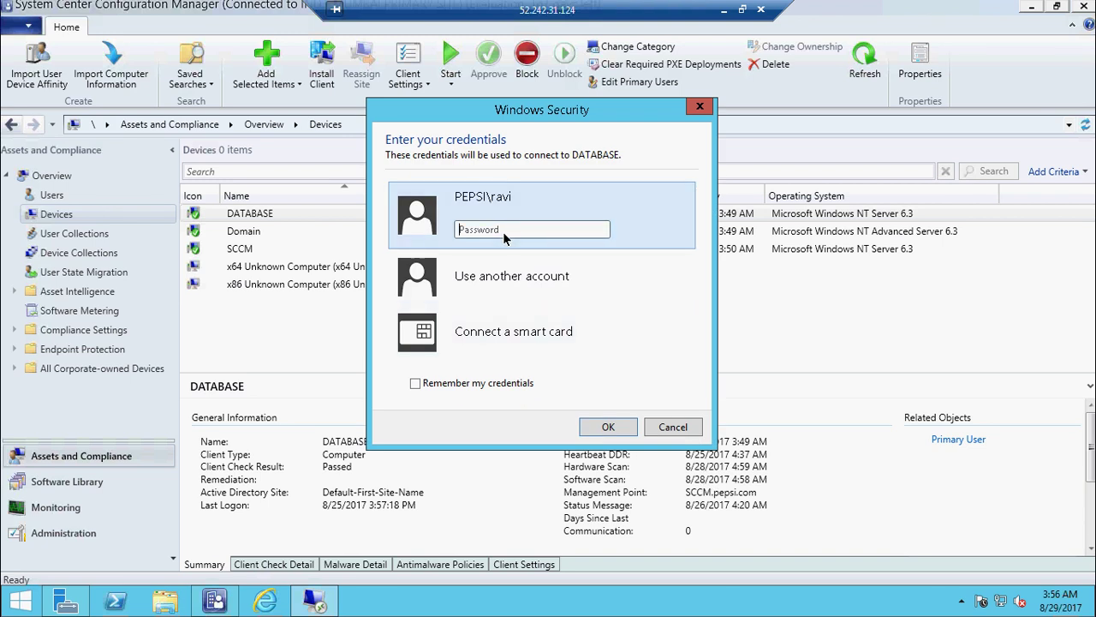
Cancel the DATABASE credentials prompt and move on to the user collections
{"action": "left_click", "coordinate": [669, 427]}
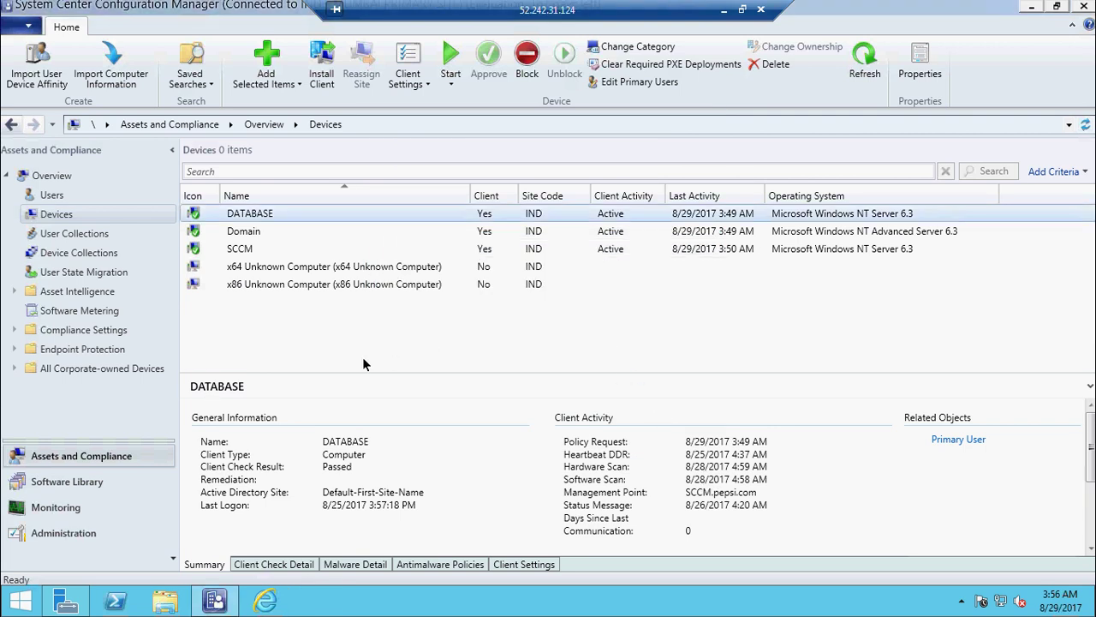
{"action": "left_click", "coordinate": [69, 237]}
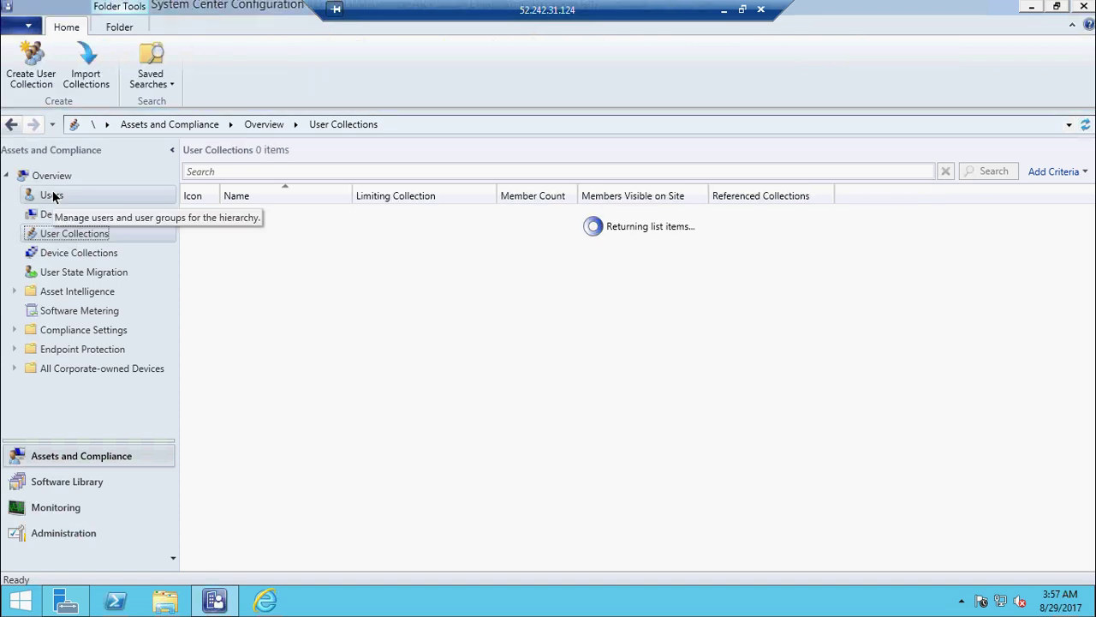
Open the Users list and select the test1 user account
{"action": "left_click", "coordinate": [51, 196]}
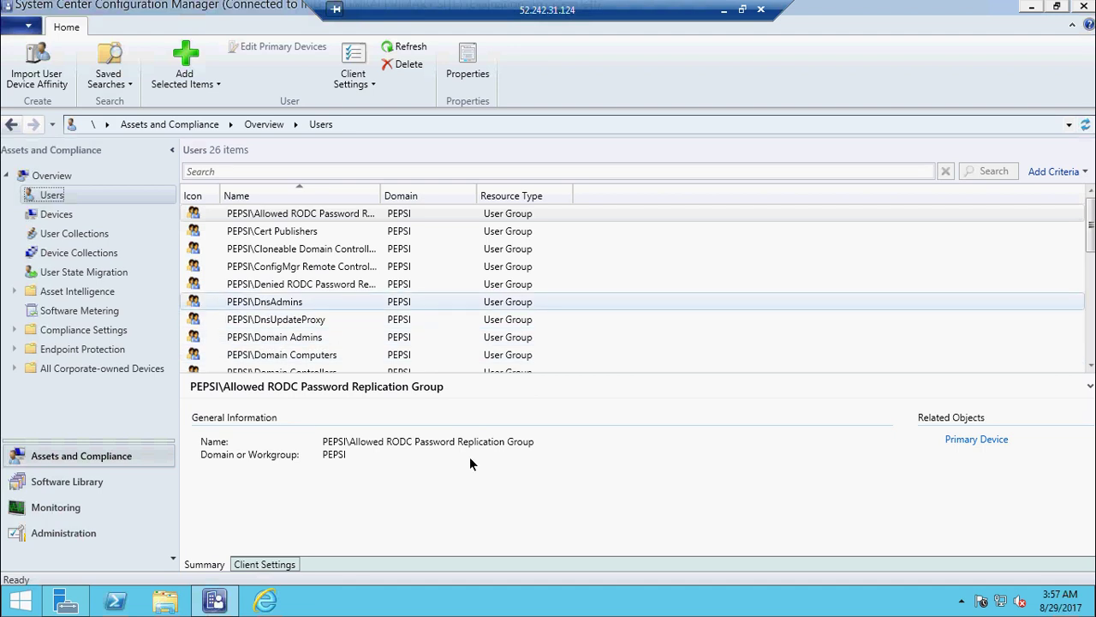
{"action": "left_click", "coordinate": [284, 301]}
{"action": "scroll", "coordinate": [285, 315], "scroll_direction": "down", "scroll_amount": 1}
{"action": "scroll", "coordinate": [284, 319], "scroll_direction": "down", "scroll_amount": 2}
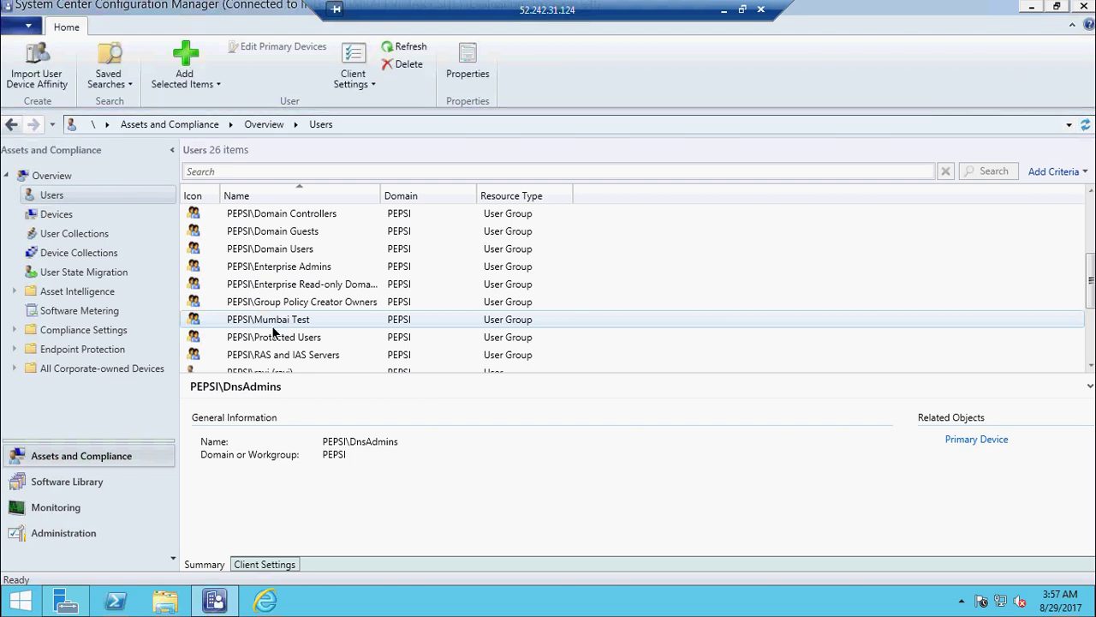
{"action": "scroll", "coordinate": [274, 332], "scroll_direction": "down", "scroll_amount": 3}
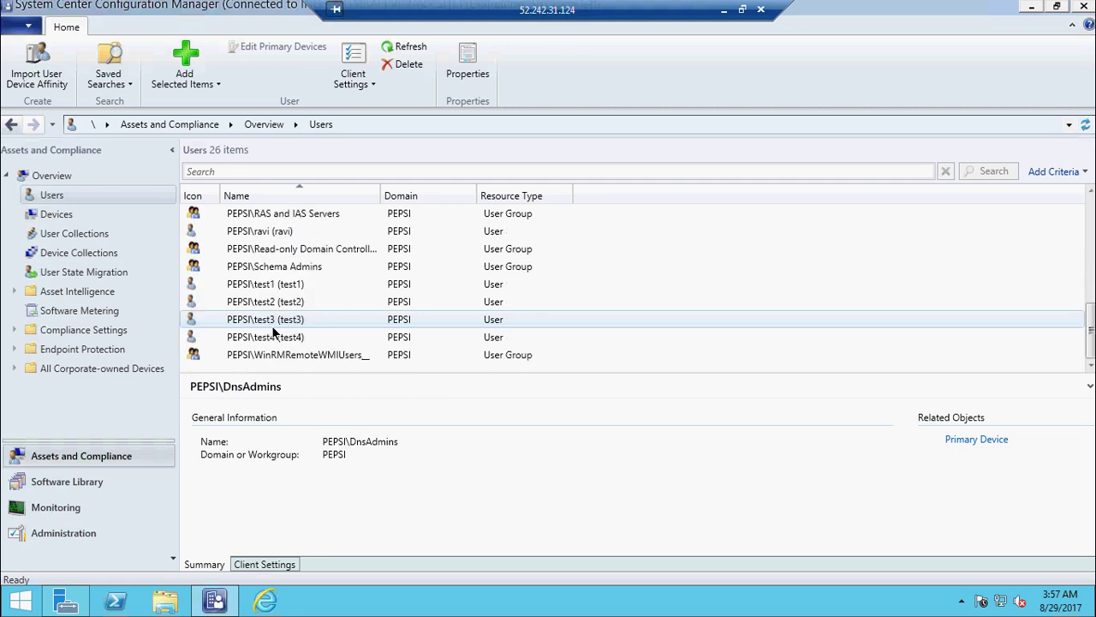
{"action": "left_click", "coordinate": [283, 286]}
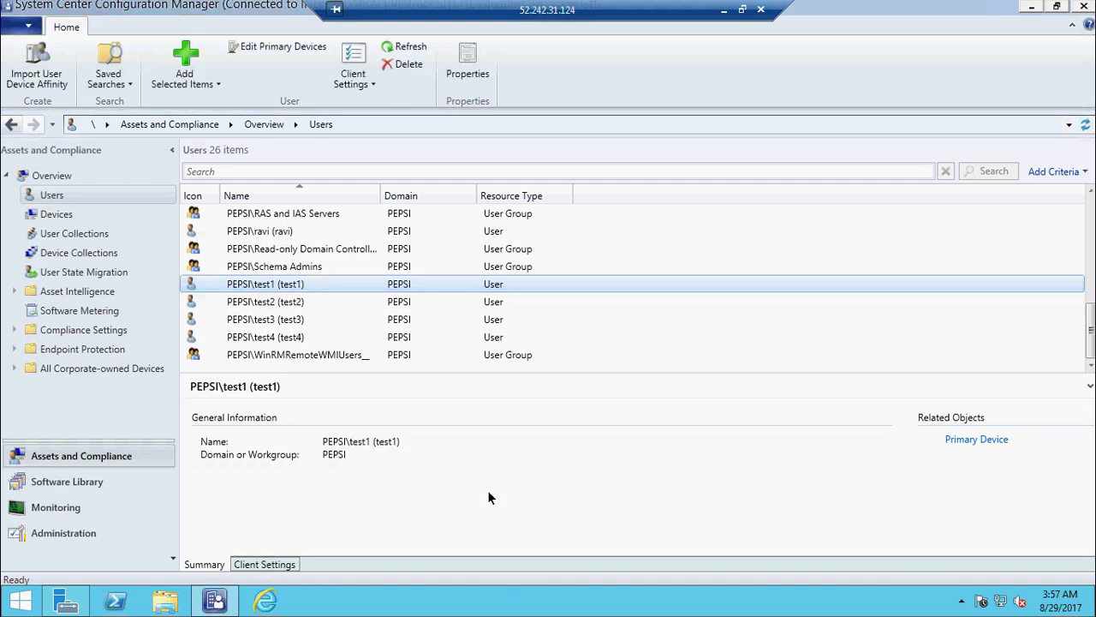
Check test1's Client Settings and Summary, then open its Primary Devices
{"action": "left_click", "coordinate": [283, 565]}
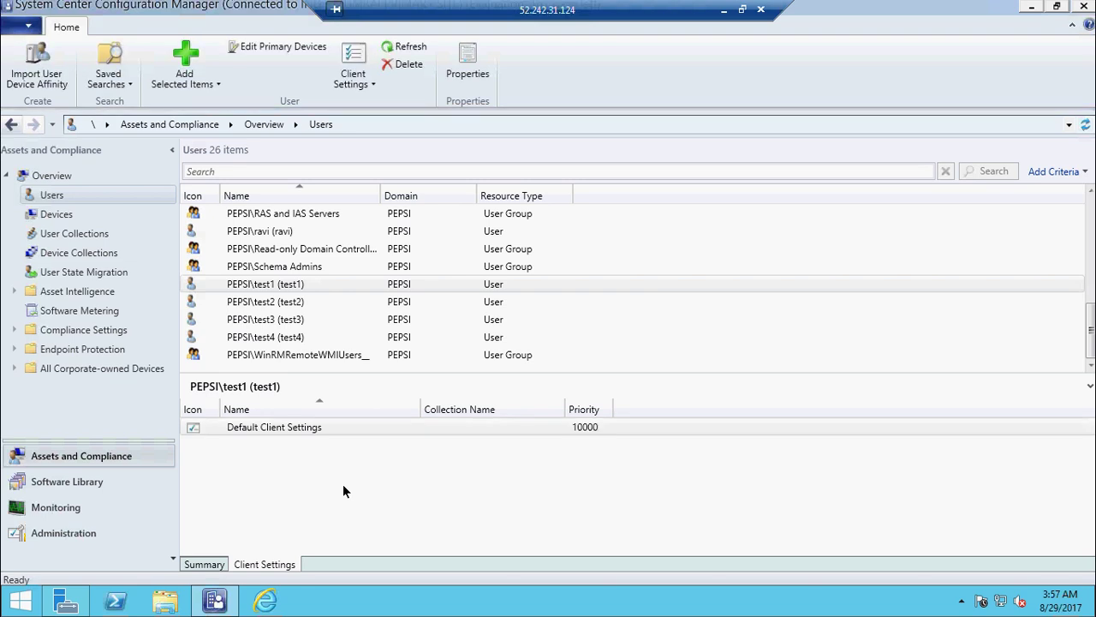
{"action": "left_click", "coordinate": [207, 565]}
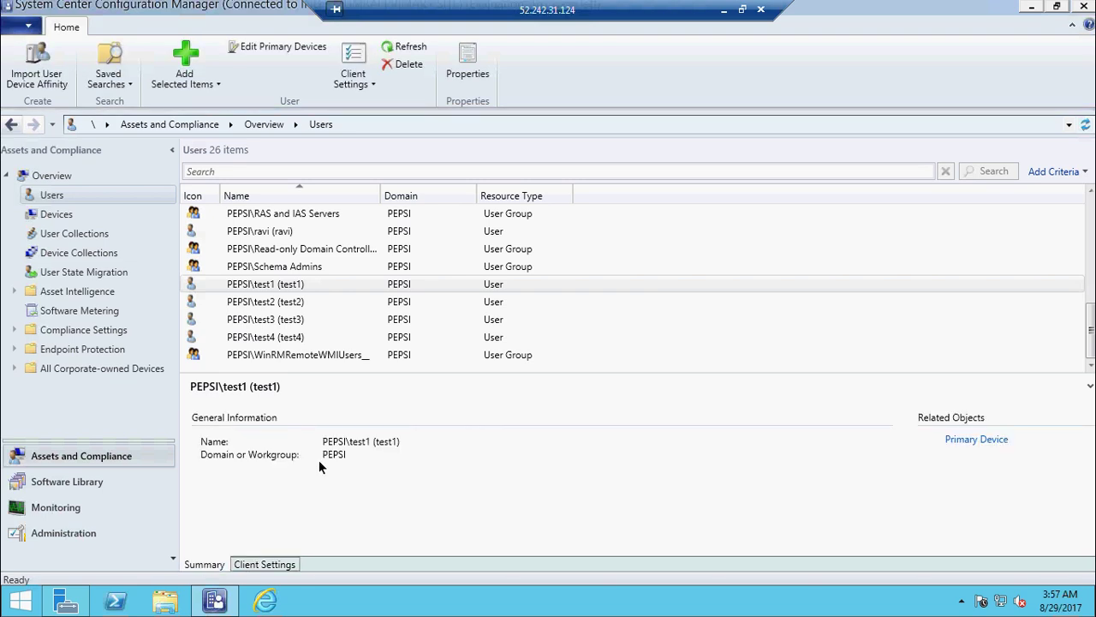
{"action": "left_click", "coordinate": [983, 439]}
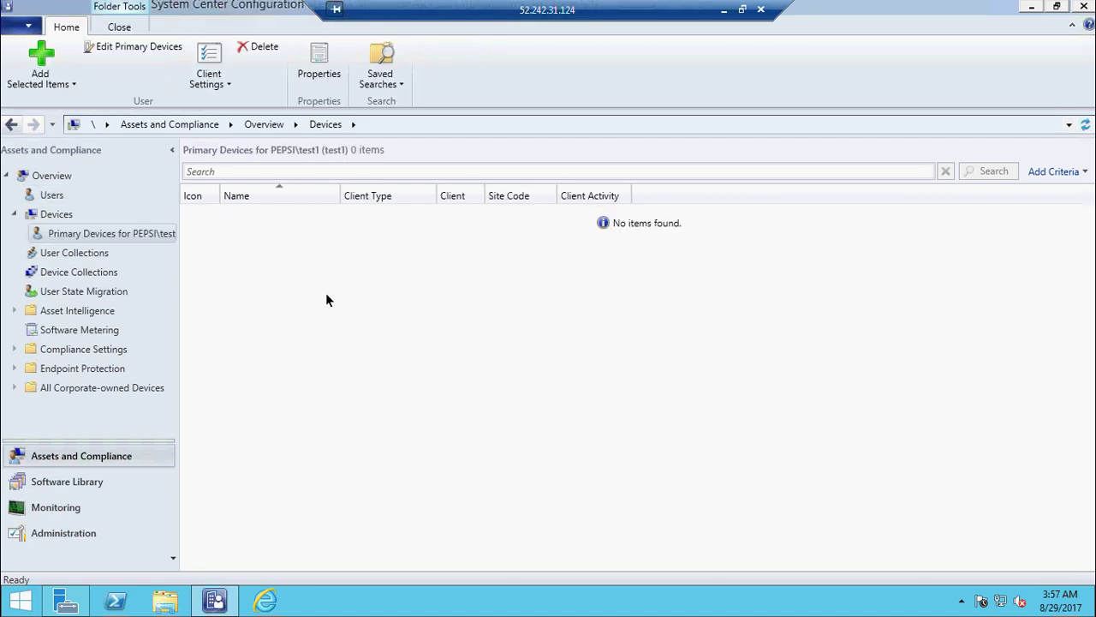
Close the Primary Devices node and switch to the Software Metering rules list
{"action": "right_click", "coordinate": [107, 237]}
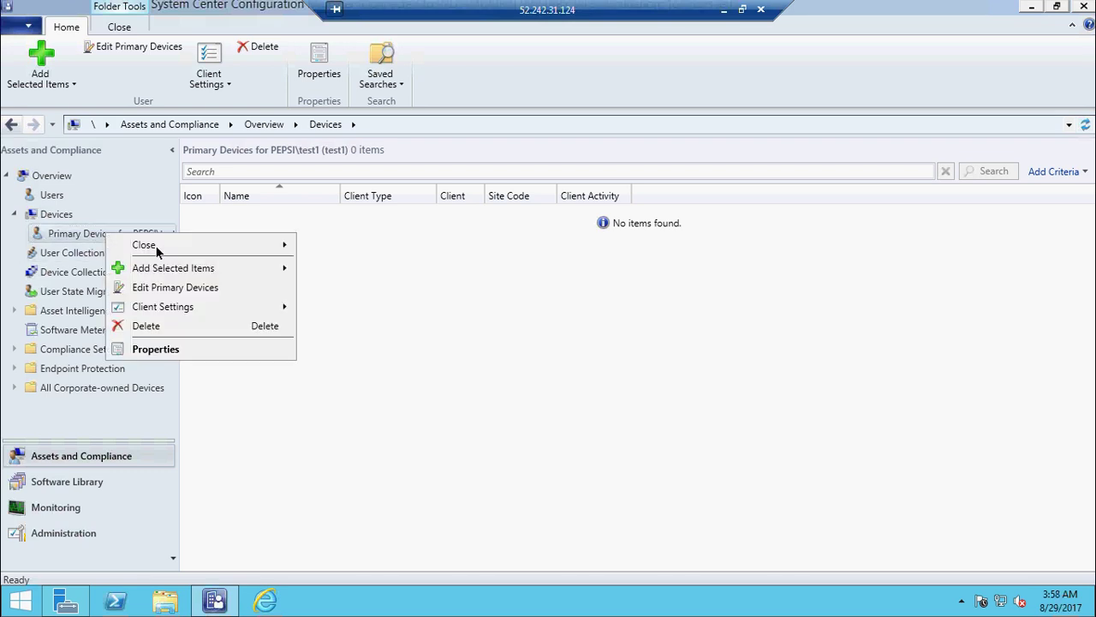
{"action": "mouse_move", "coordinate": [292, 246]}
{"action": "left_click", "coordinate": [326, 245]}
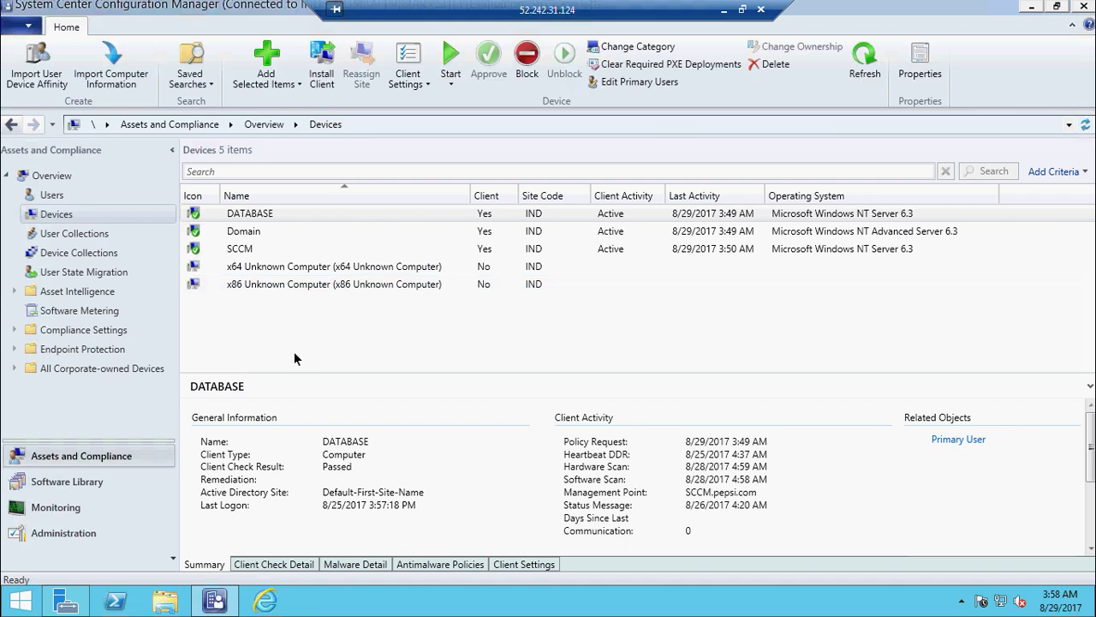
{"action": "left_click", "coordinate": [53, 310]}
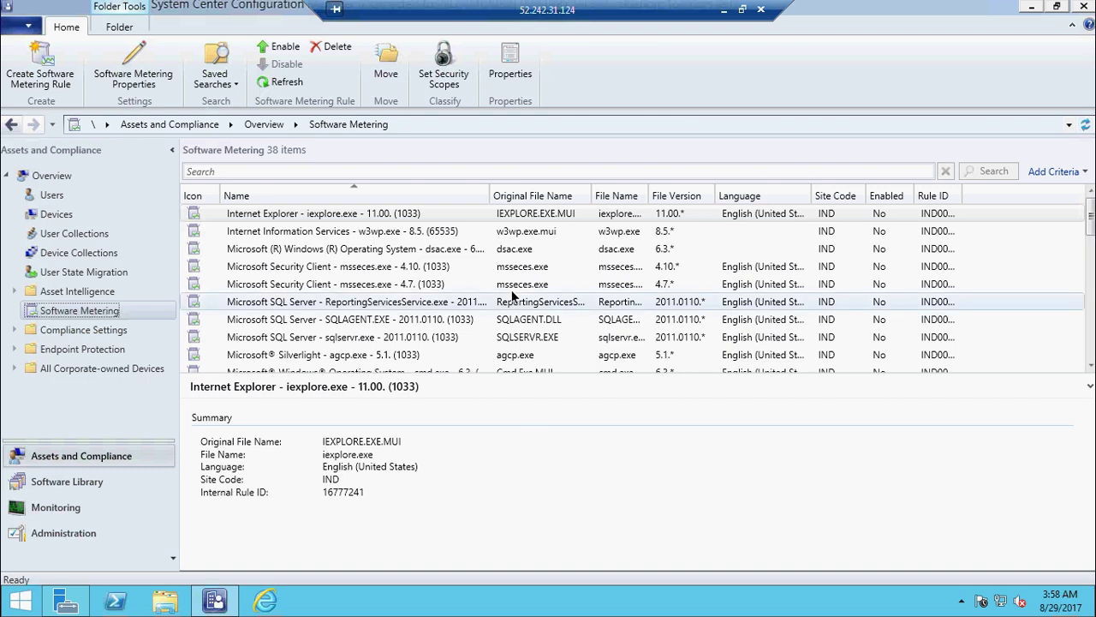
Widen the Name column to read full rule names, then minimize the console
{"action": "left_click_drag", "start_coordinate": [490, 195], "coordinate": [547, 201]}
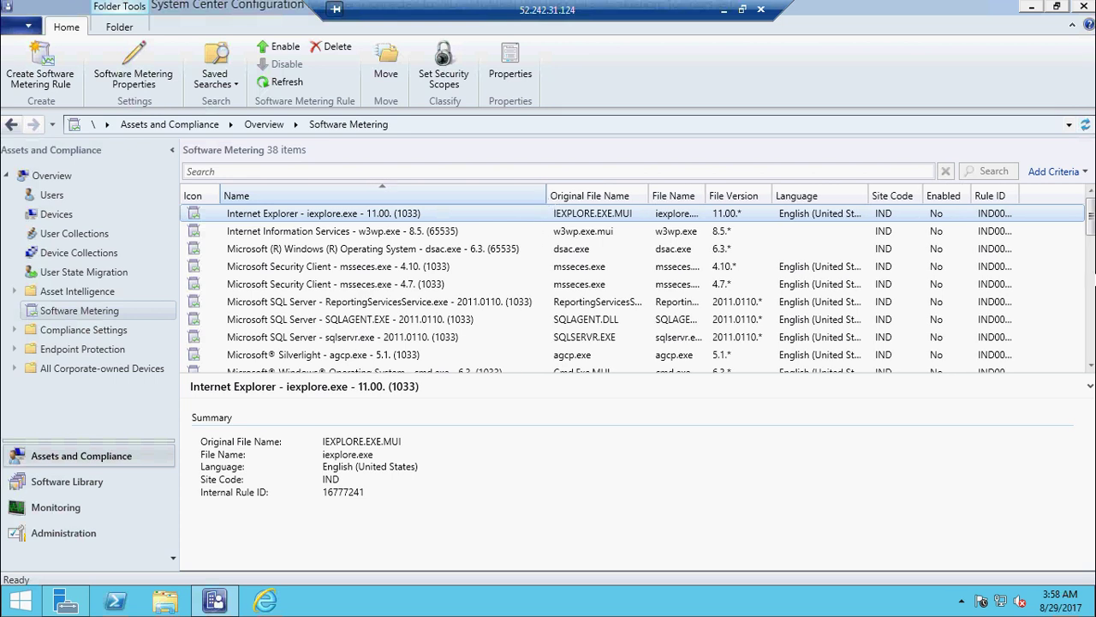
{"action": "left_click", "coordinate": [1092, 276]}
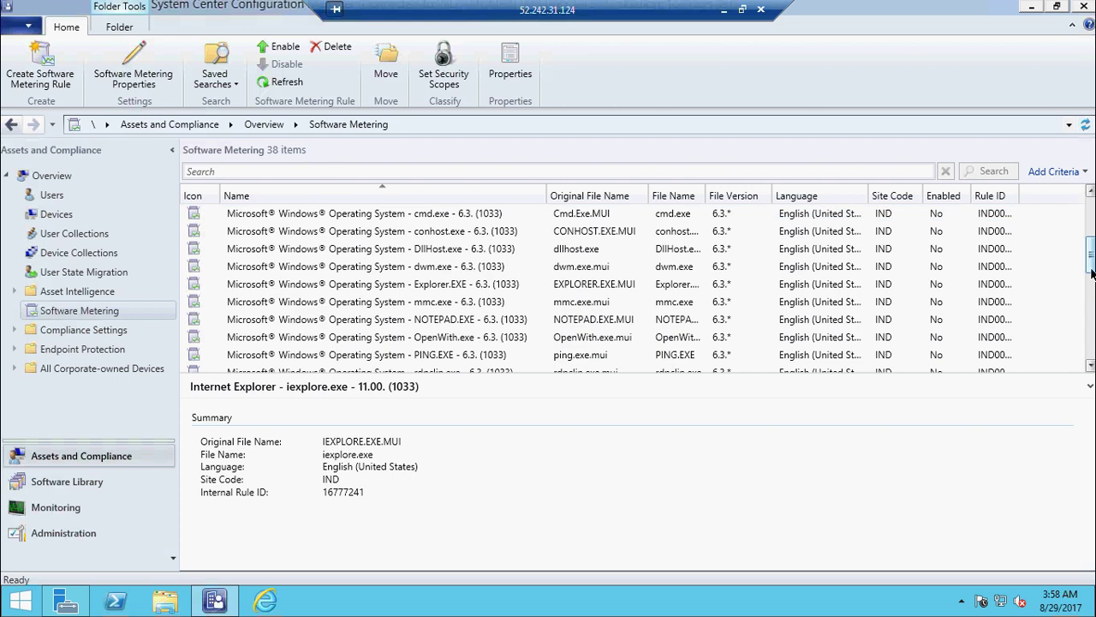
{"action": "left_click_drag", "start_coordinate": [1092, 264], "coordinate": [1091, 204]}
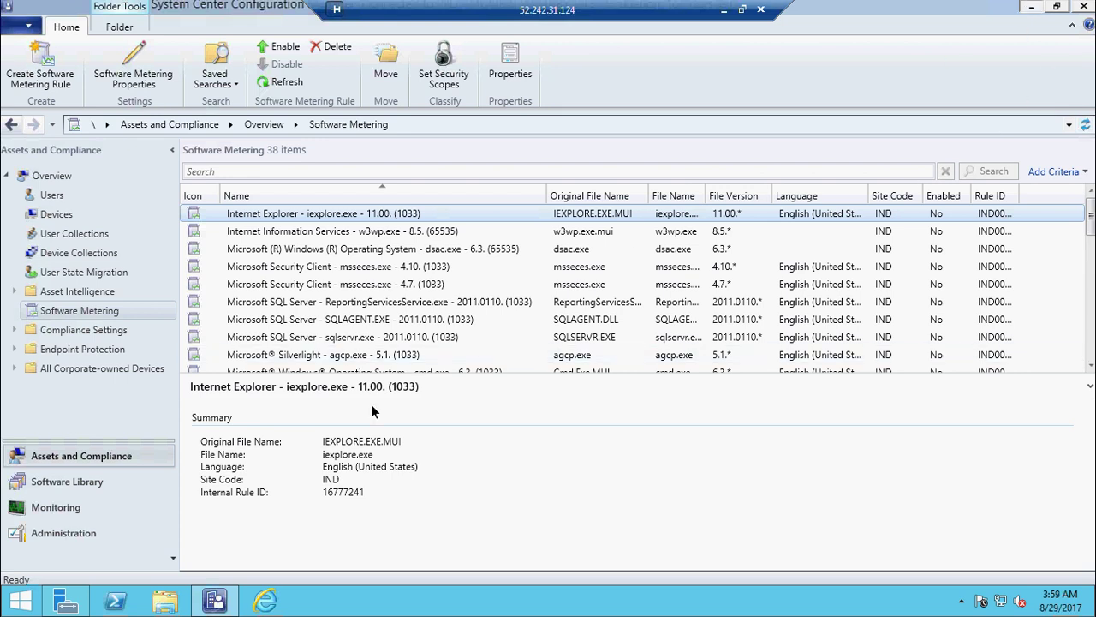
{"action": "left_click", "coordinate": [1028, 10]}
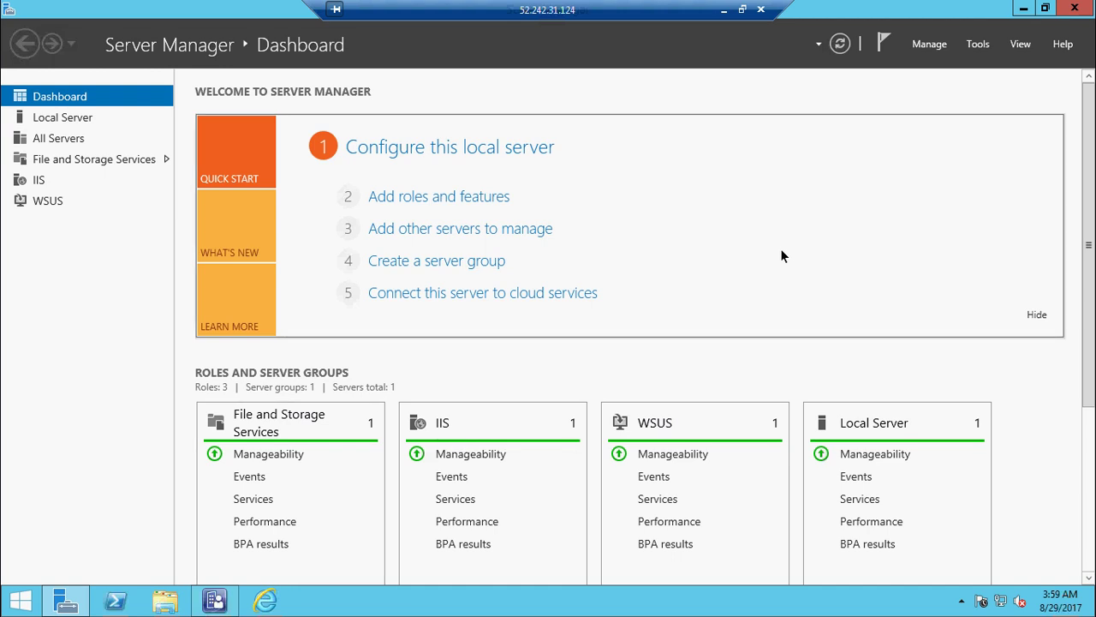
Minimize Server Manager to reveal the desktop and bring up the taskbar menu
{"action": "left_click", "coordinate": [1022, 10]}
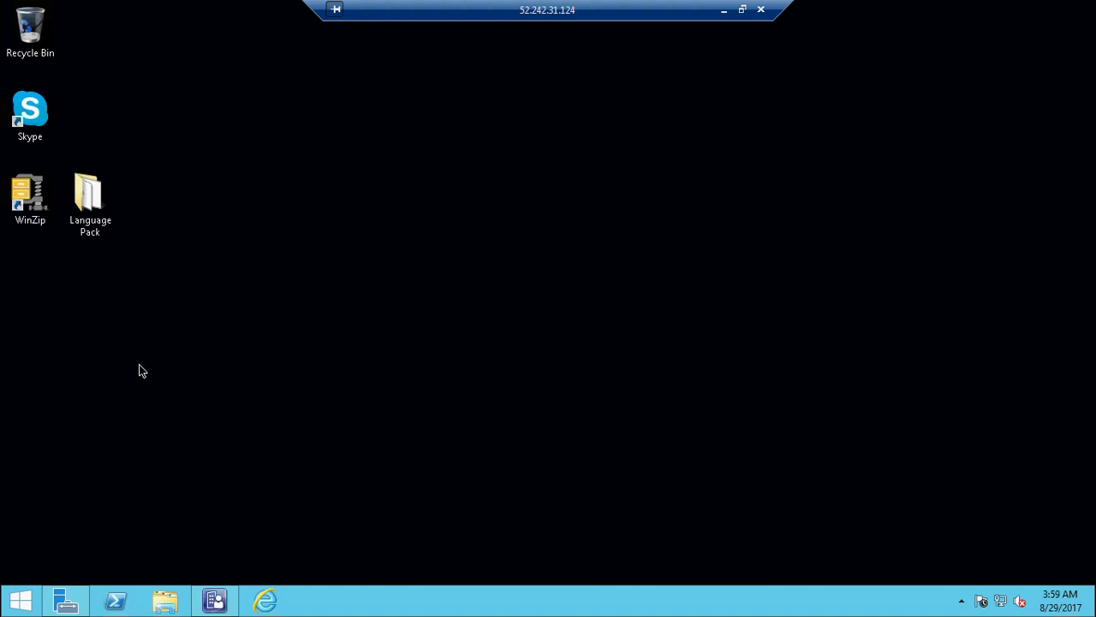
{"action": "left_click", "coordinate": [33, 122]}
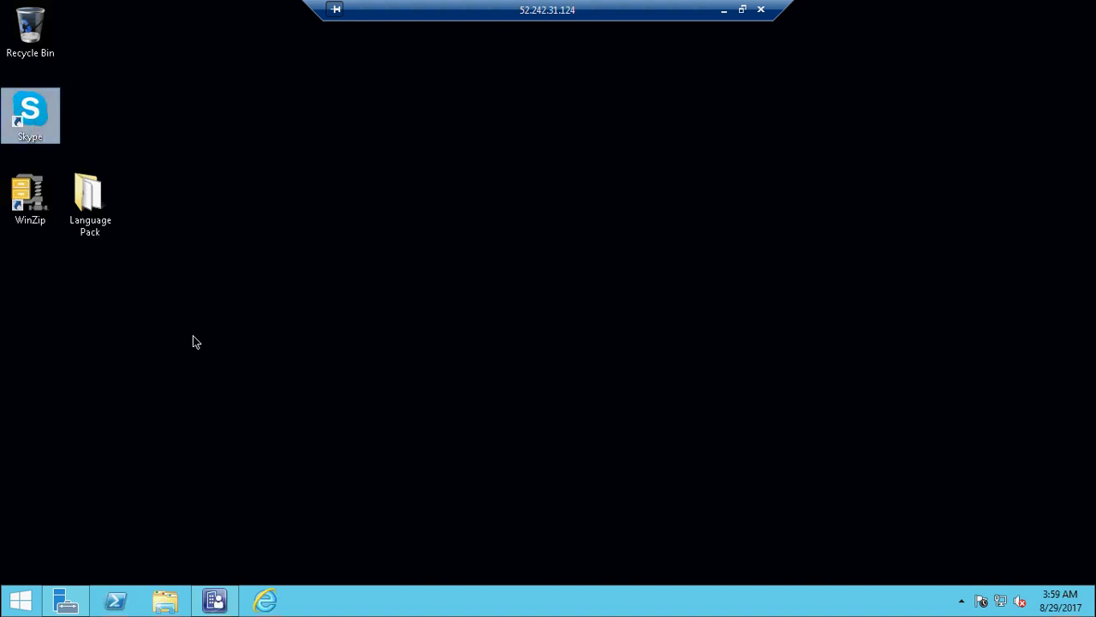
{"action": "left_click", "coordinate": [960, 602]}
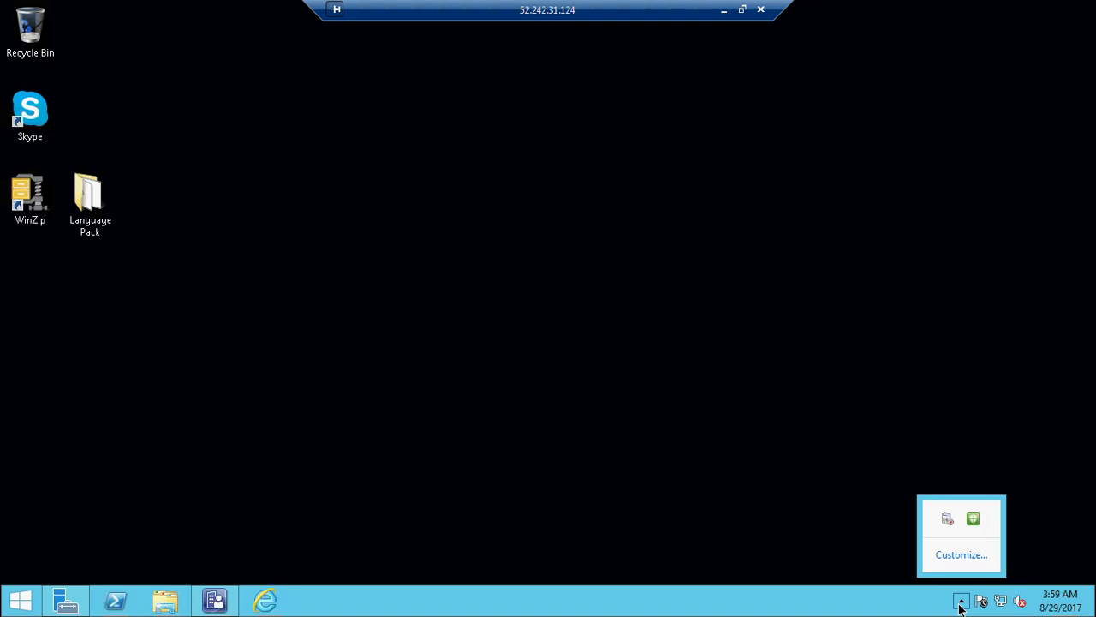
{"action": "right_click", "coordinate": [899, 610]}
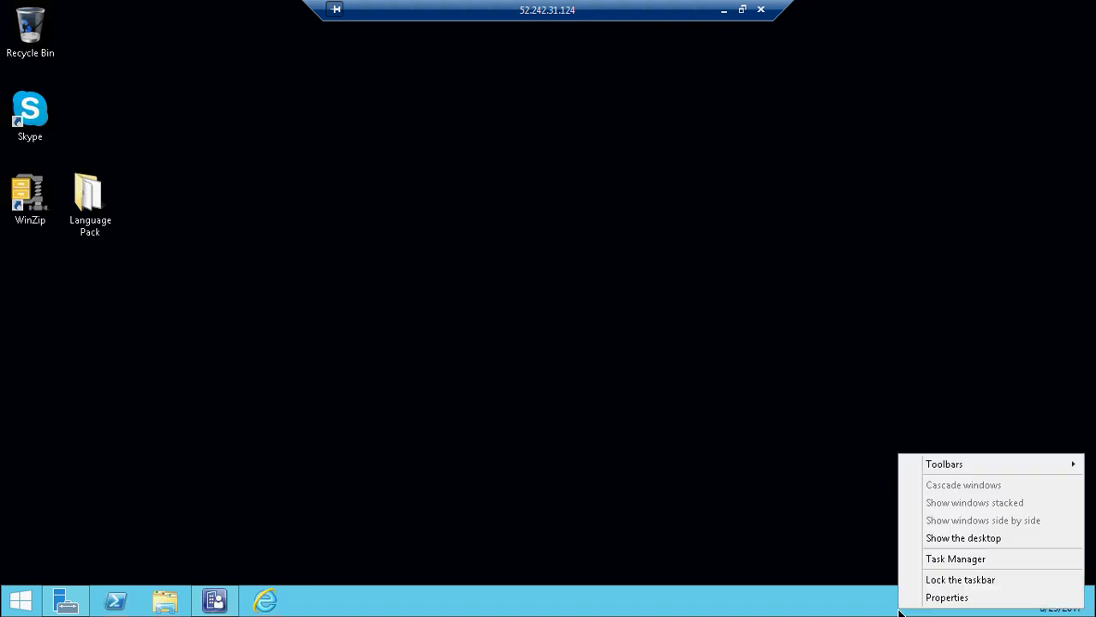
{"action": "left_click", "coordinate": [933, 560]}
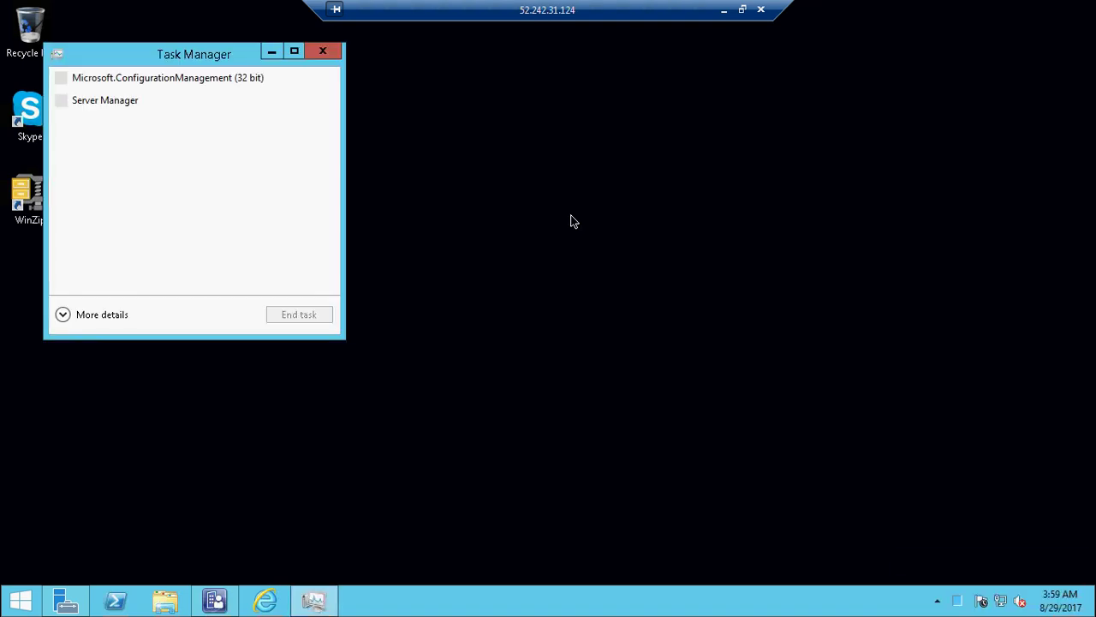
{"action": "left_click_drag", "start_coordinate": [138, 53], "coordinate": [342, 112]}
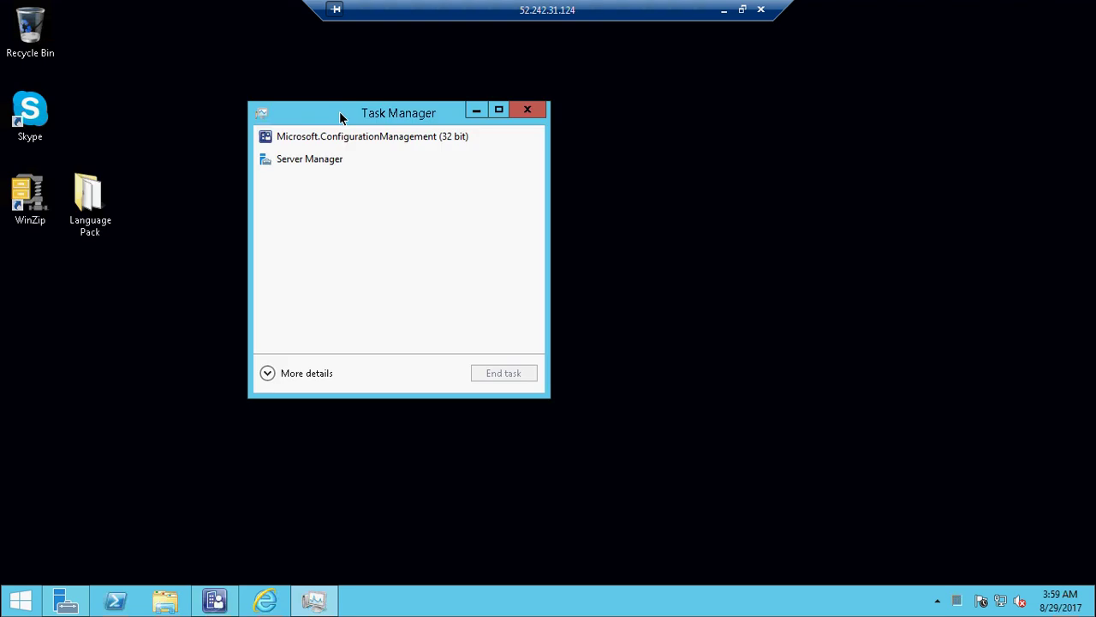
{"action": "left_click", "coordinate": [270, 375]}
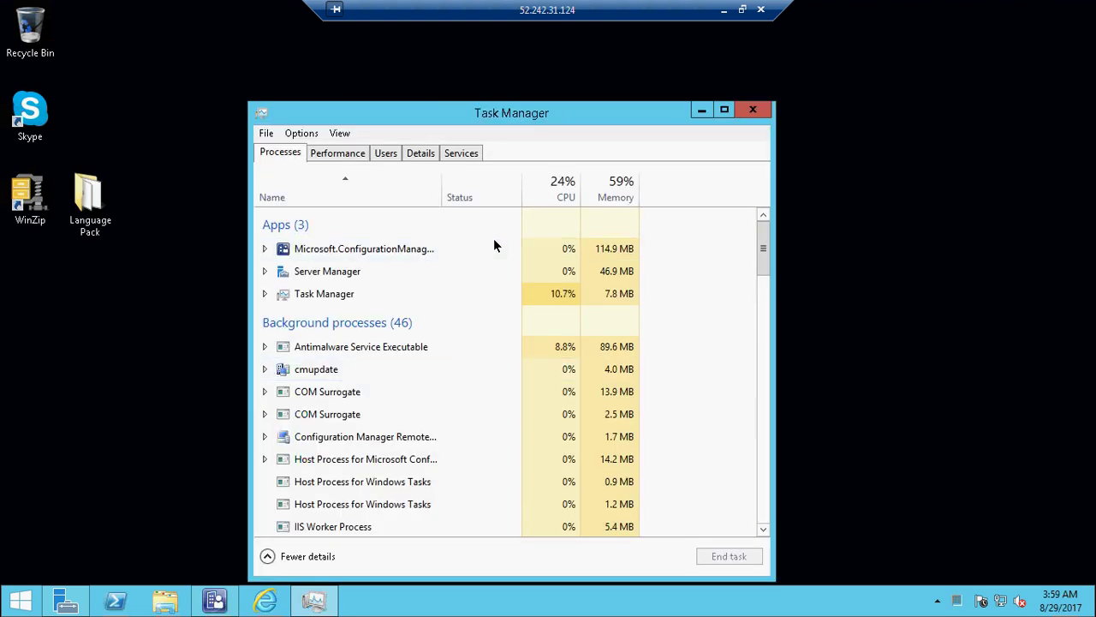
{"action": "left_click_drag", "start_coordinate": [526, 116], "coordinate": [508, 68]}
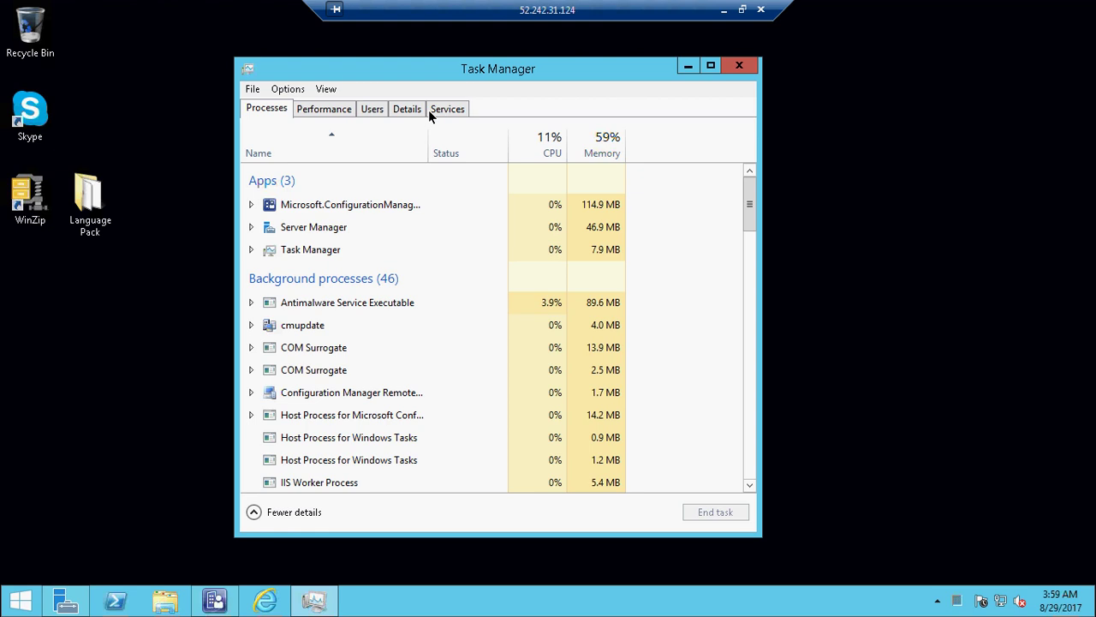
{"action": "left_click", "coordinate": [413, 111]}
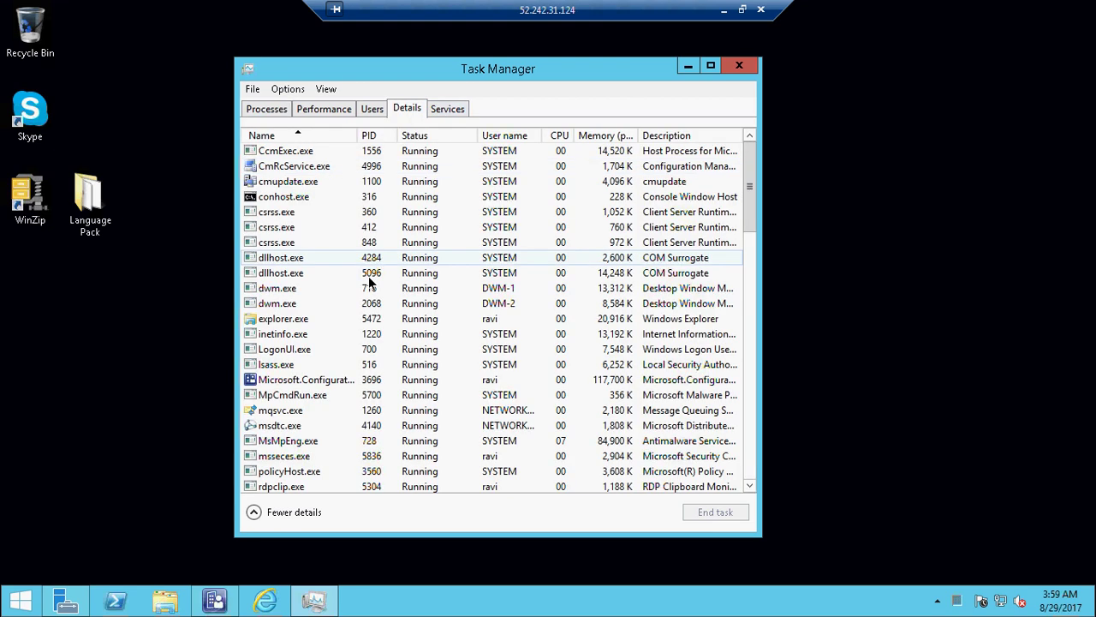
{"action": "left_click", "coordinate": [325, 286]}
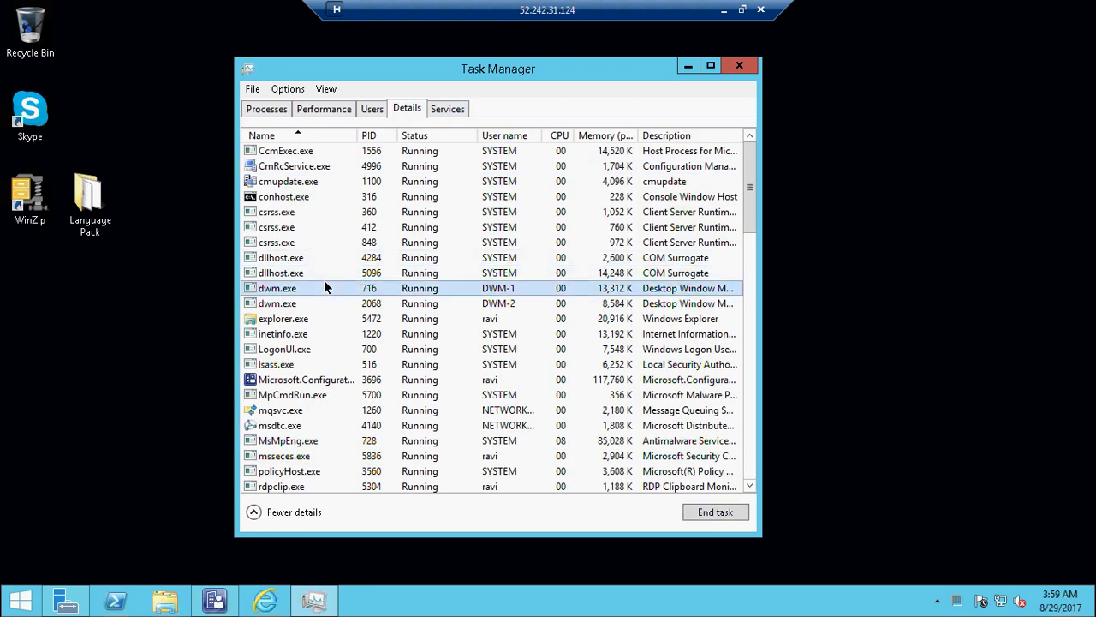
{"action": "key", "text": "s"}
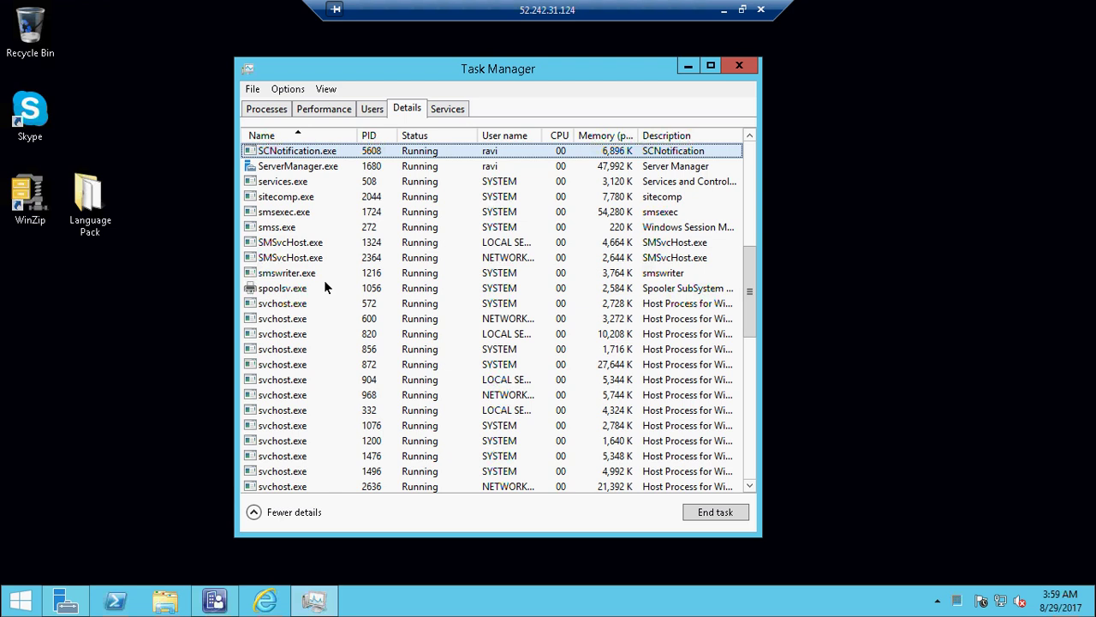
{"action": "scroll", "coordinate": [325, 283], "scroll_direction": "down", "scroll_amount": 4}
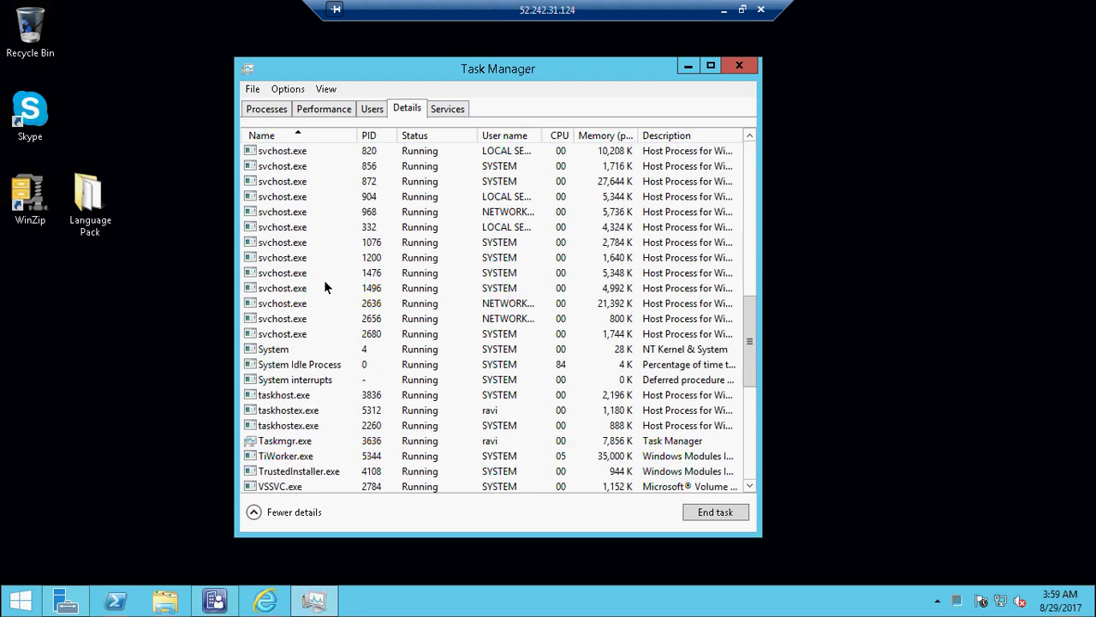
{"action": "scroll", "coordinate": [325, 283], "scroll_direction": "up", "scroll_amount": 12}
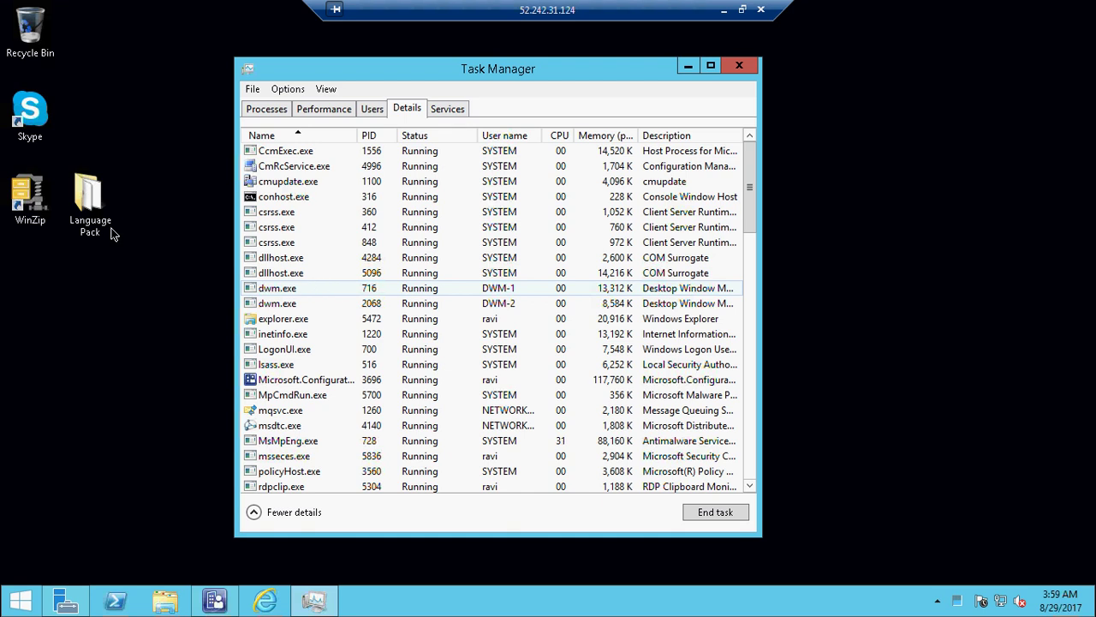
{"action": "double_click", "coordinate": [28, 122]}
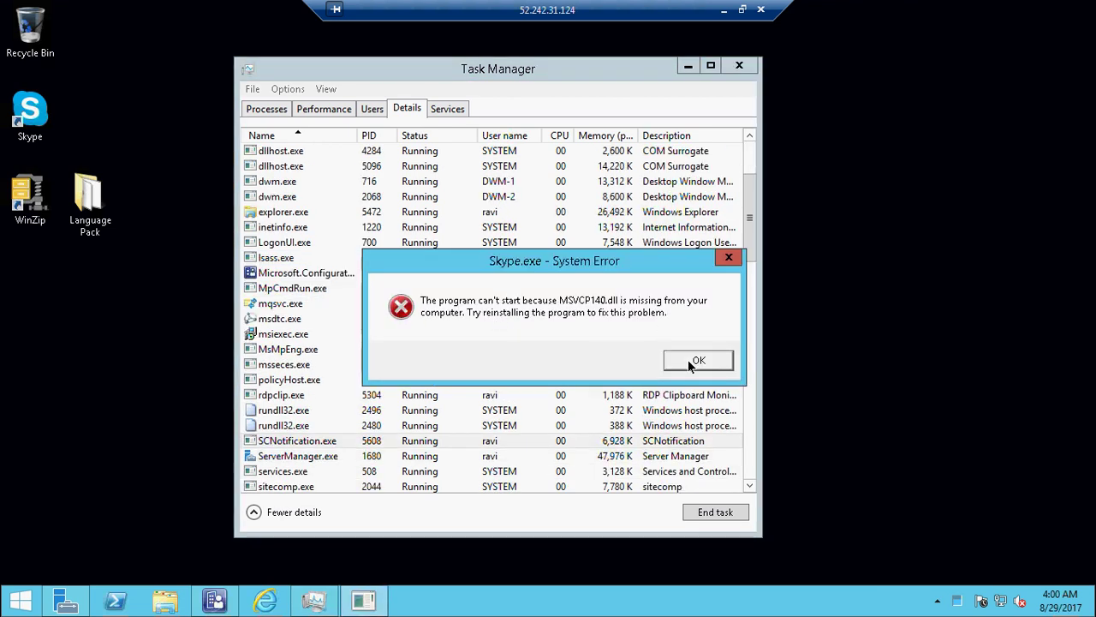
{"action": "key", "text": "Return"}
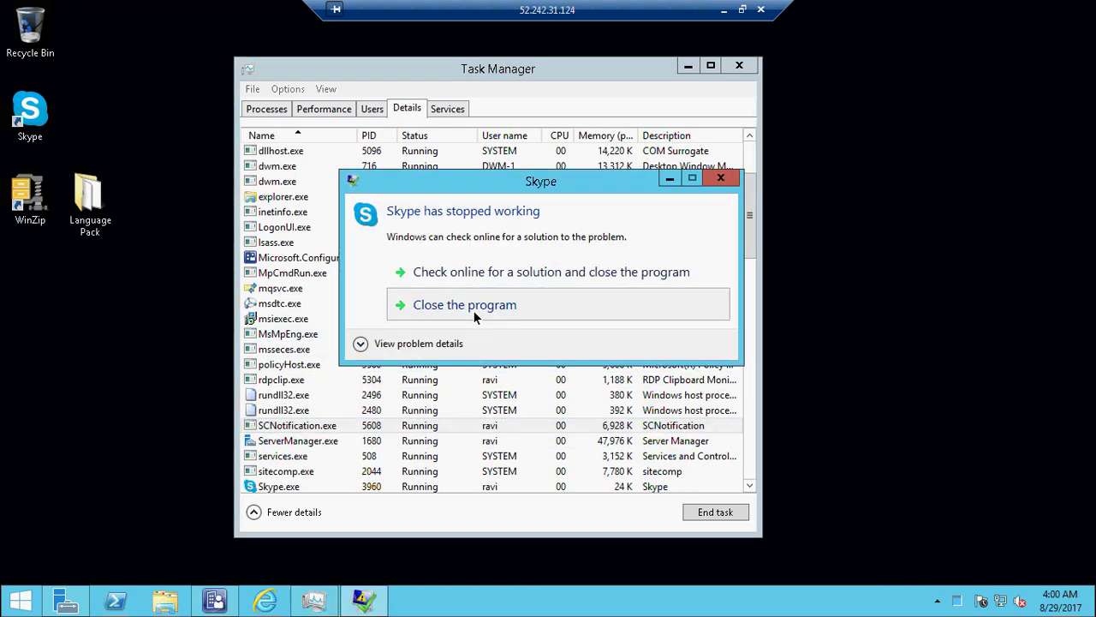
{"action": "left_click", "coordinate": [476, 317]}
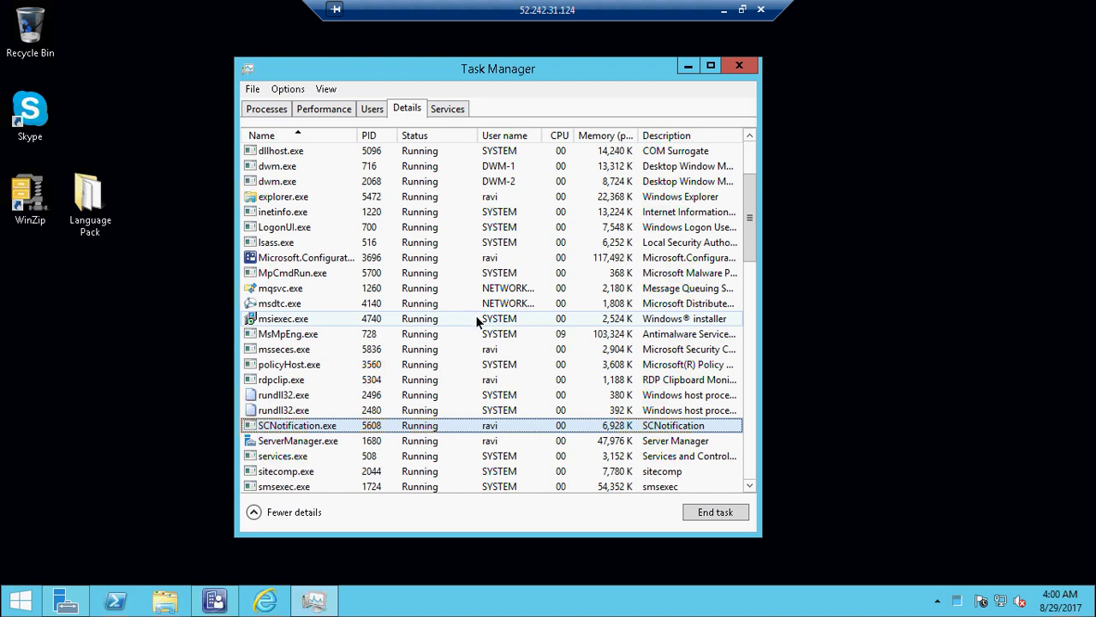
Jump to the processes starting with W in Task Manager's list
{"action": "left_click", "coordinate": [278, 365]}
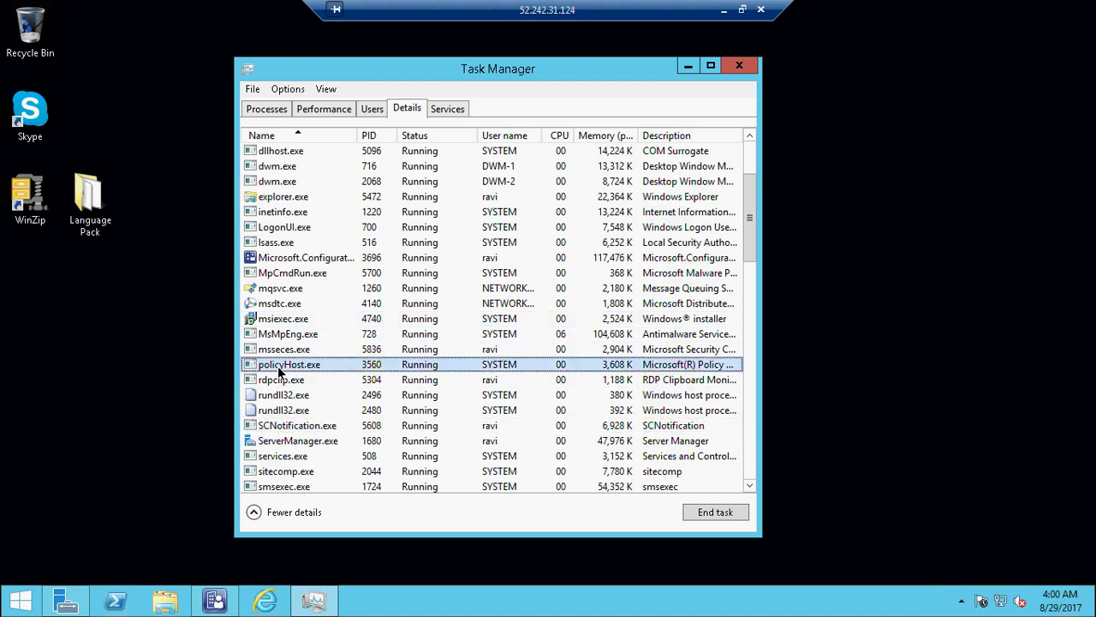
{"action": "key", "text": "w"}
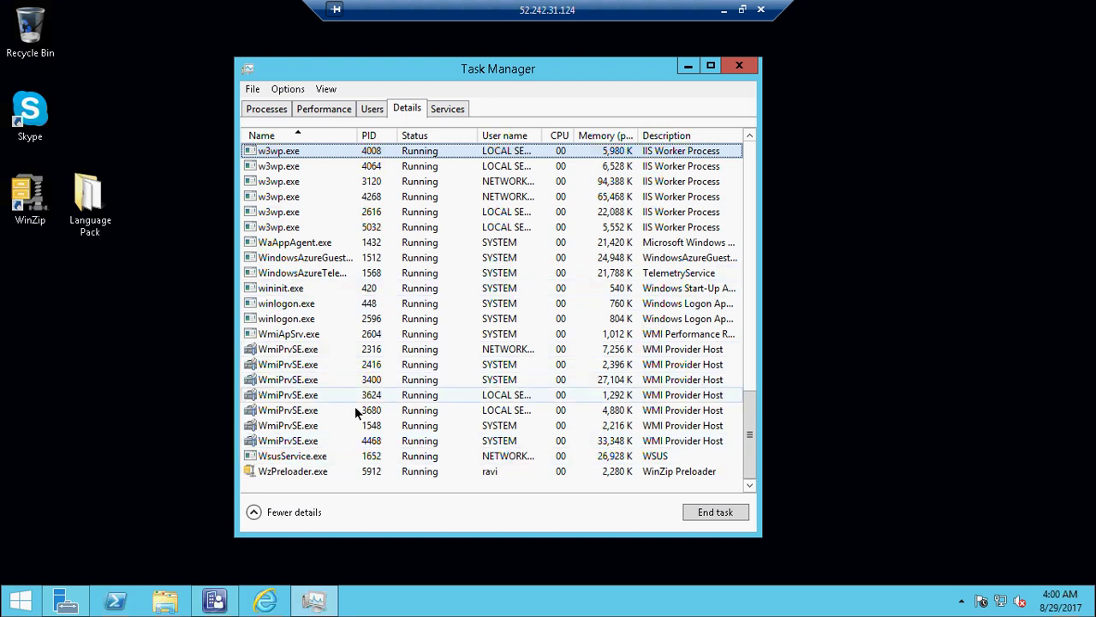
{"action": "scroll", "coordinate": [354, 406], "scroll_direction": "up", "scroll_amount": 2}
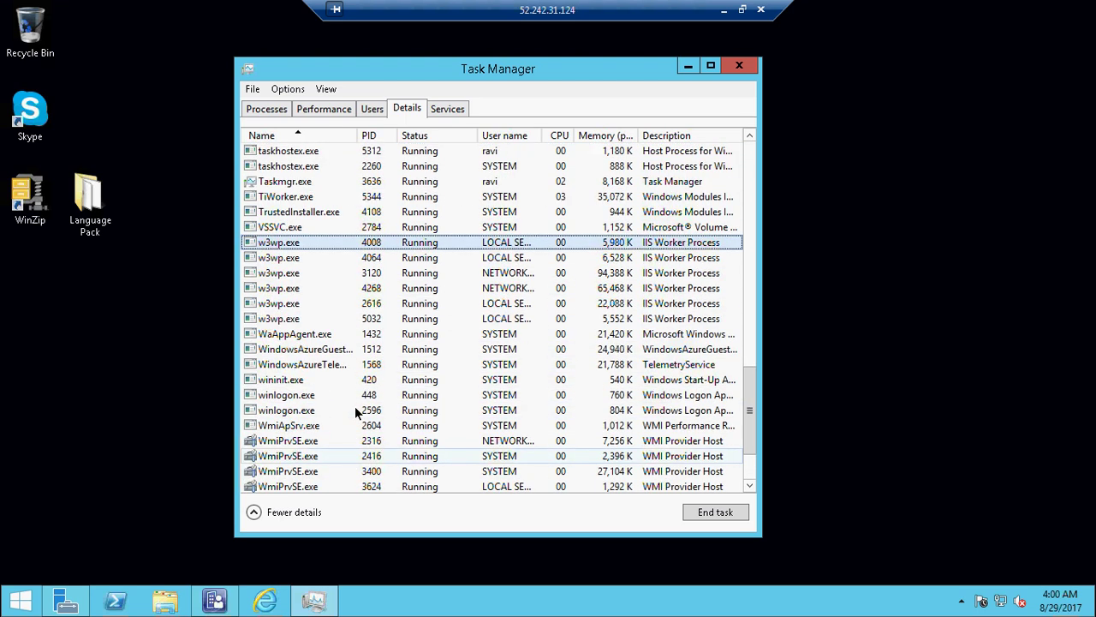
Launch WinZip from the desktop, confirm WINZIP64.EXE appears, and bring WinZip 21.5 forward
{"action": "double_click", "coordinate": [29, 192]}
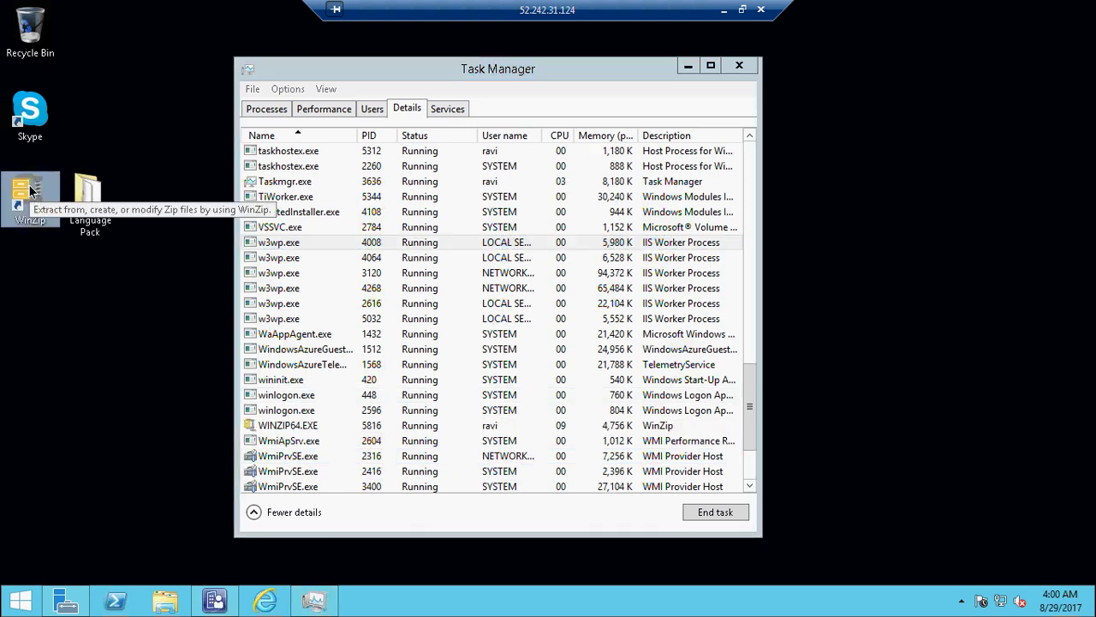
{"action": "left_click", "coordinate": [300, 429]}
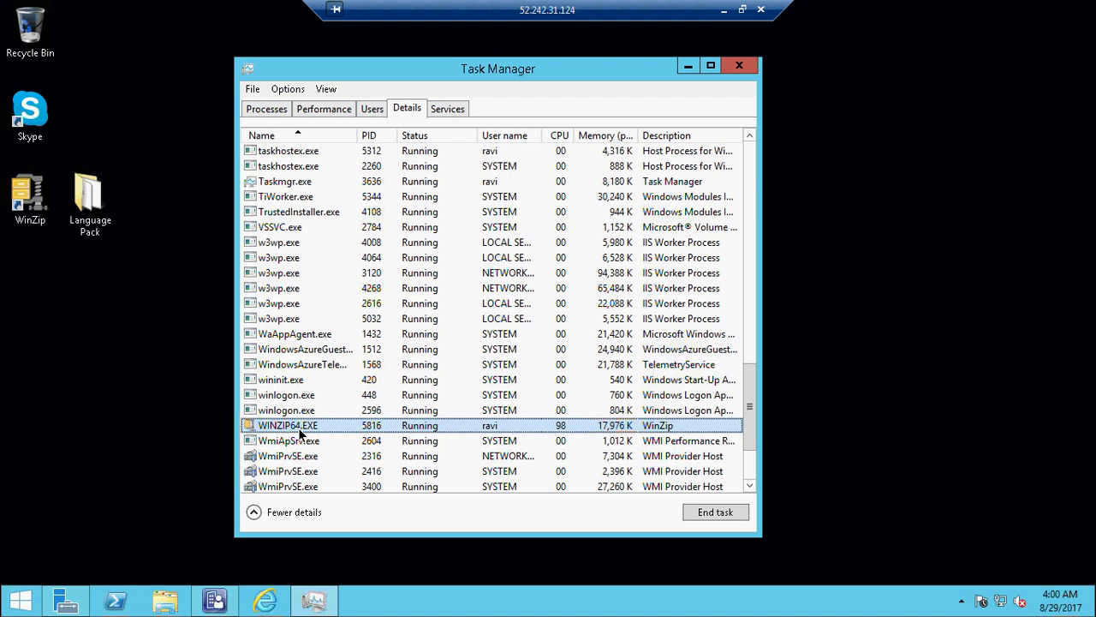
{"action": "left_click", "coordinate": [874, 304]}
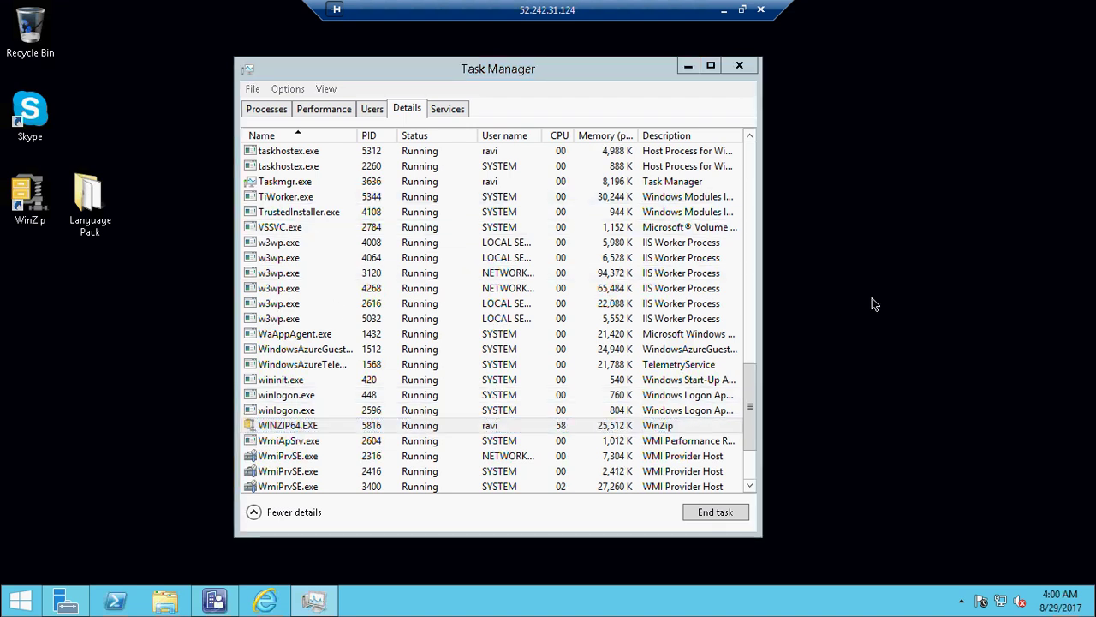
{"action": "left_click", "coordinate": [746, 471]}
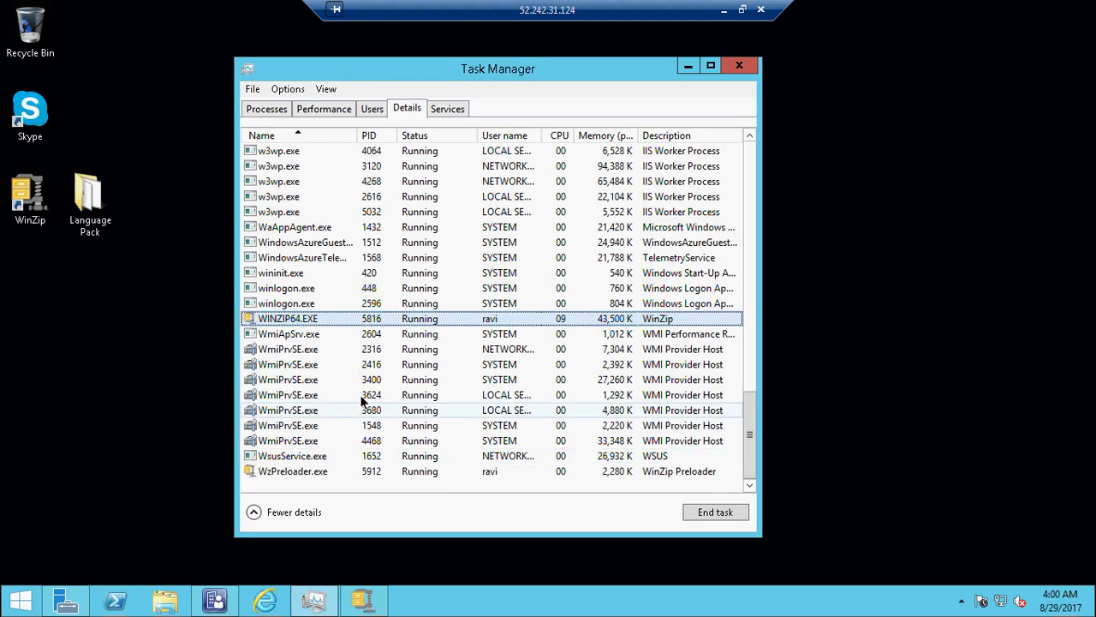
{"action": "left_click", "coordinate": [366, 602]}
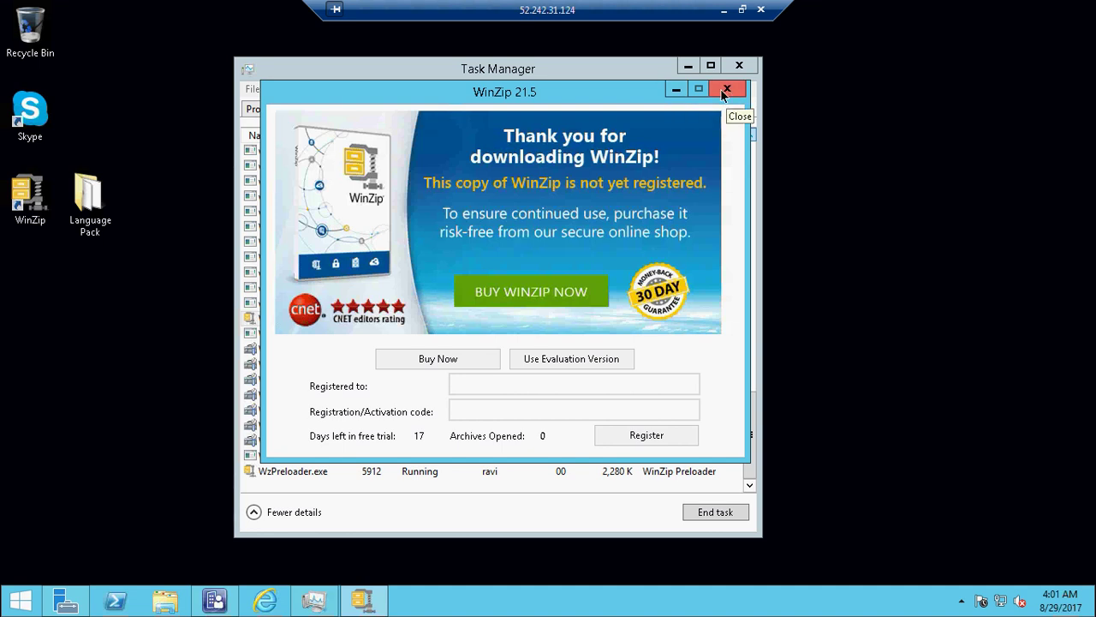
Move WinZip and Task Manager apart and widen Task Manager's Name column
{"action": "left_click_drag", "start_coordinate": [548, 92], "coordinate": [993, 149]}
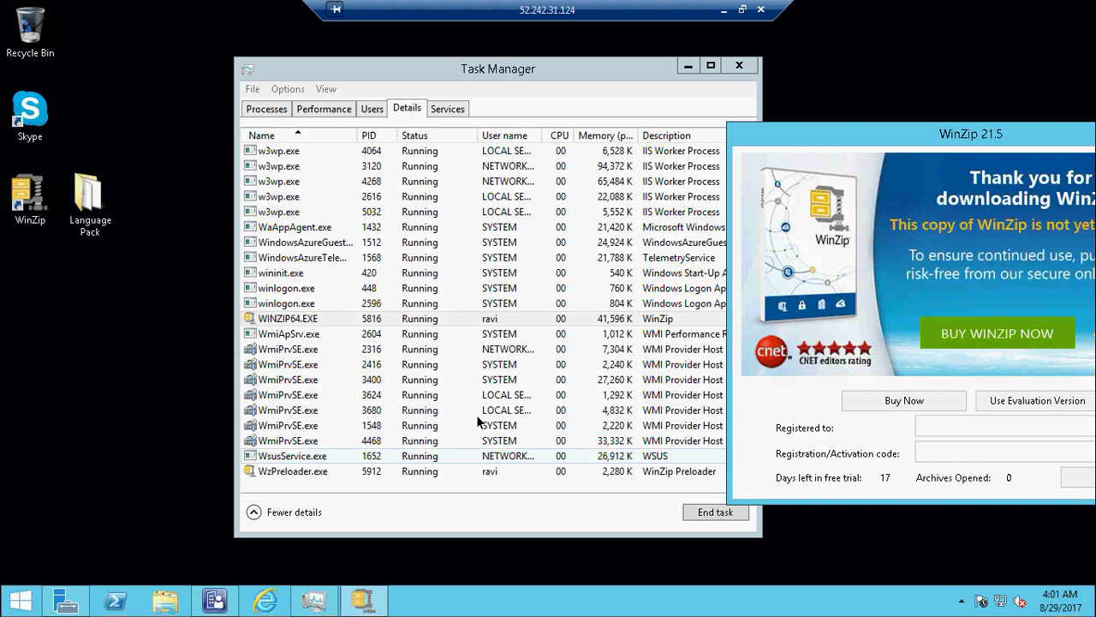
{"action": "left_click", "coordinate": [287, 324]}
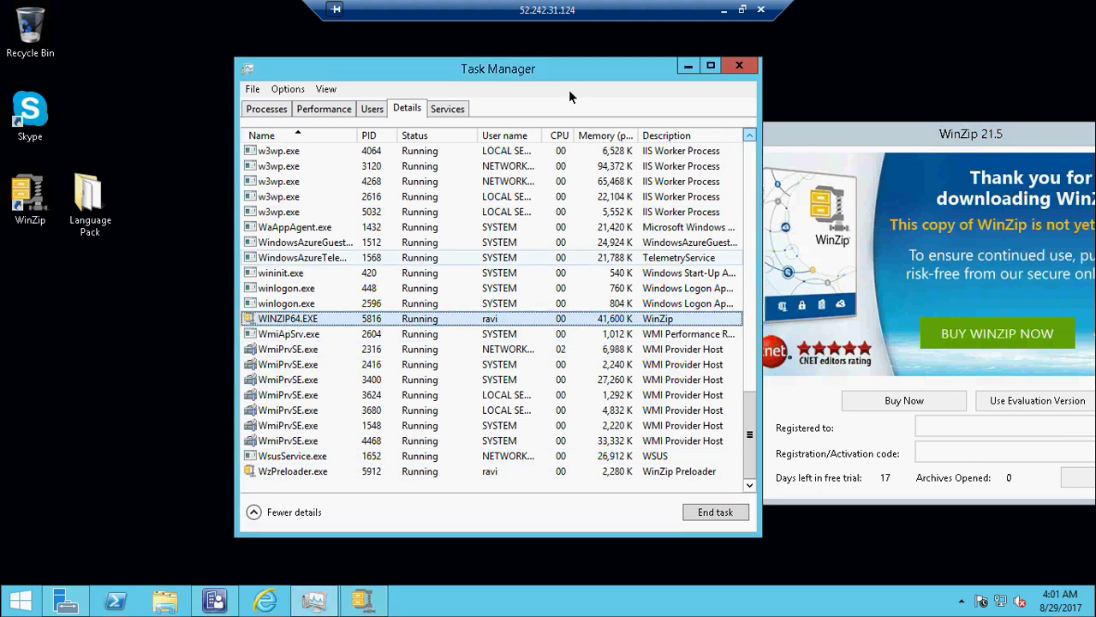
{"action": "left_click_drag", "start_coordinate": [589, 69], "coordinate": [437, 99]}
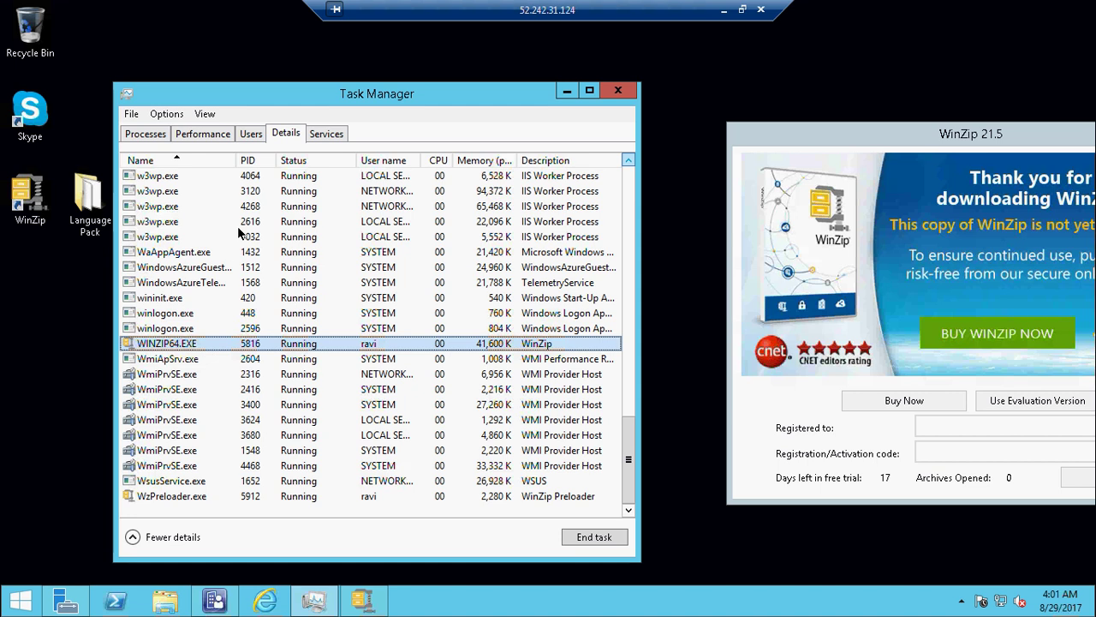
{"action": "left_click_drag", "start_coordinate": [251, 163], "coordinate": [217, 168]}
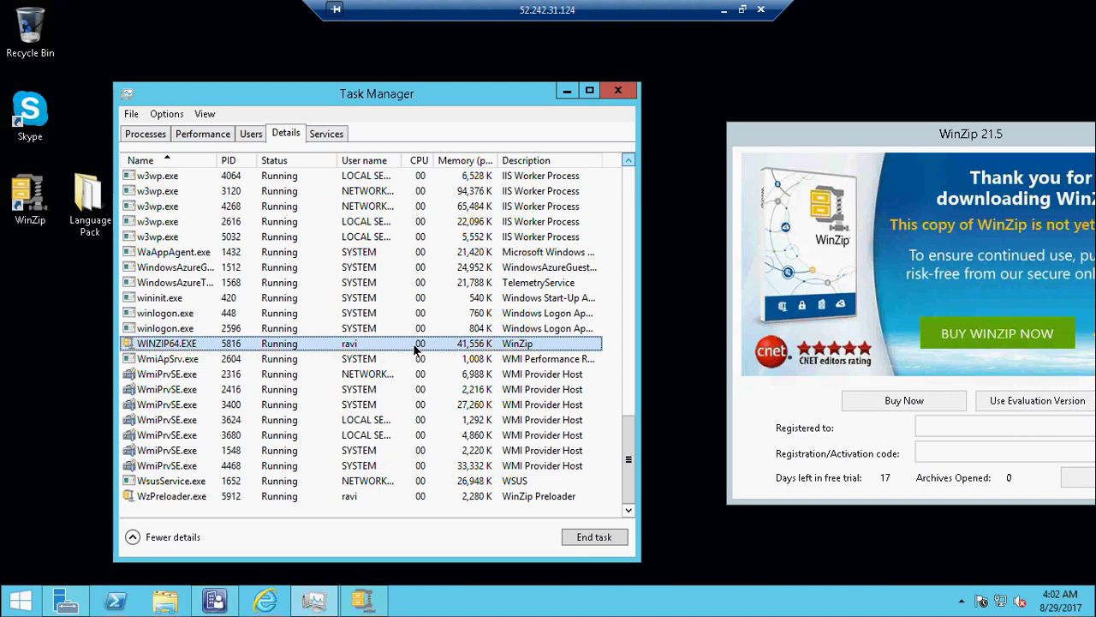
Close the WinZip 21.5 window, ending its WINZIP64.EXE process
{"action": "right_click", "coordinate": [221, 604]}
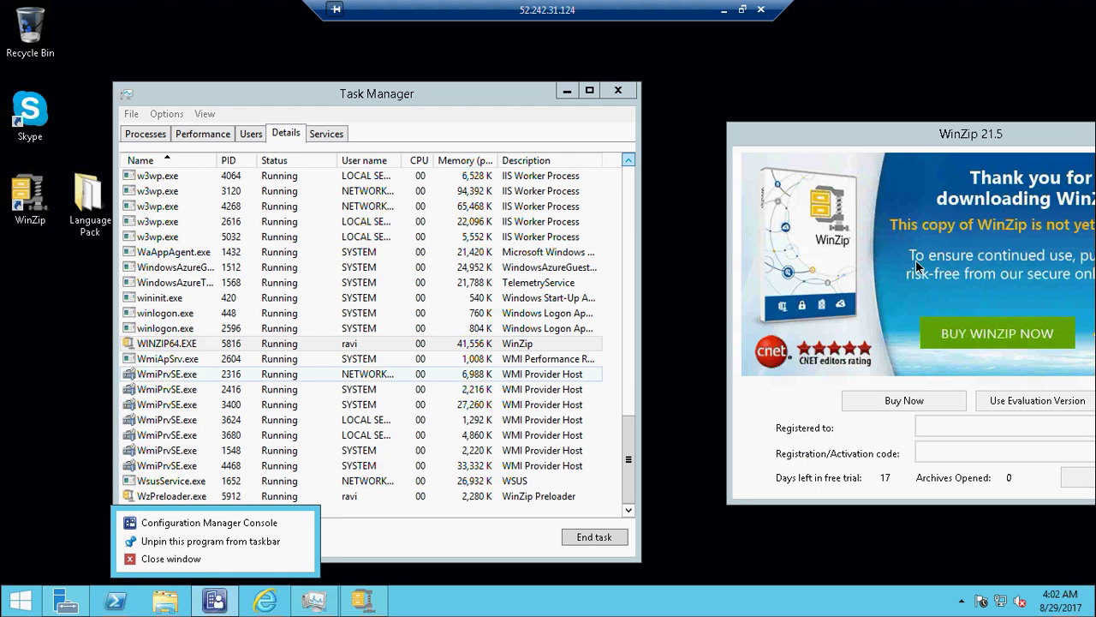
{"action": "left_click", "coordinate": [1000, 134]}
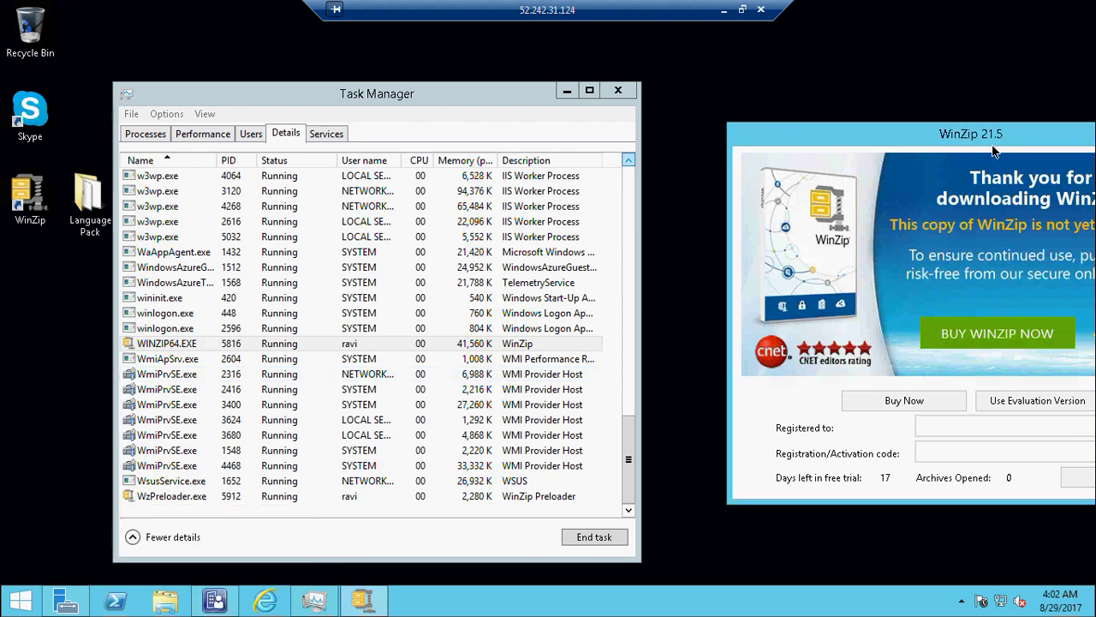
{"action": "left_click_drag", "start_coordinate": [929, 128], "coordinate": [1024, 129]}
{"action": "left_click", "coordinate": [1015, 128]}
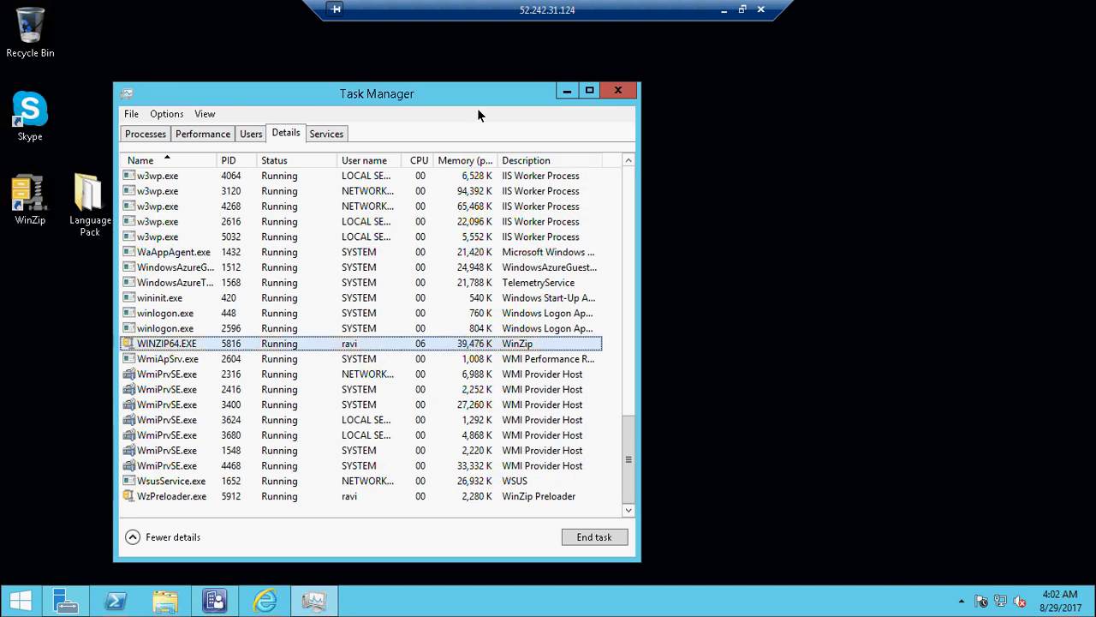
Minimize Task Manager, widen the Rule ID column to show IDs like IND00032, and open Software Metering's menu
{"action": "left_click", "coordinate": [568, 90]}
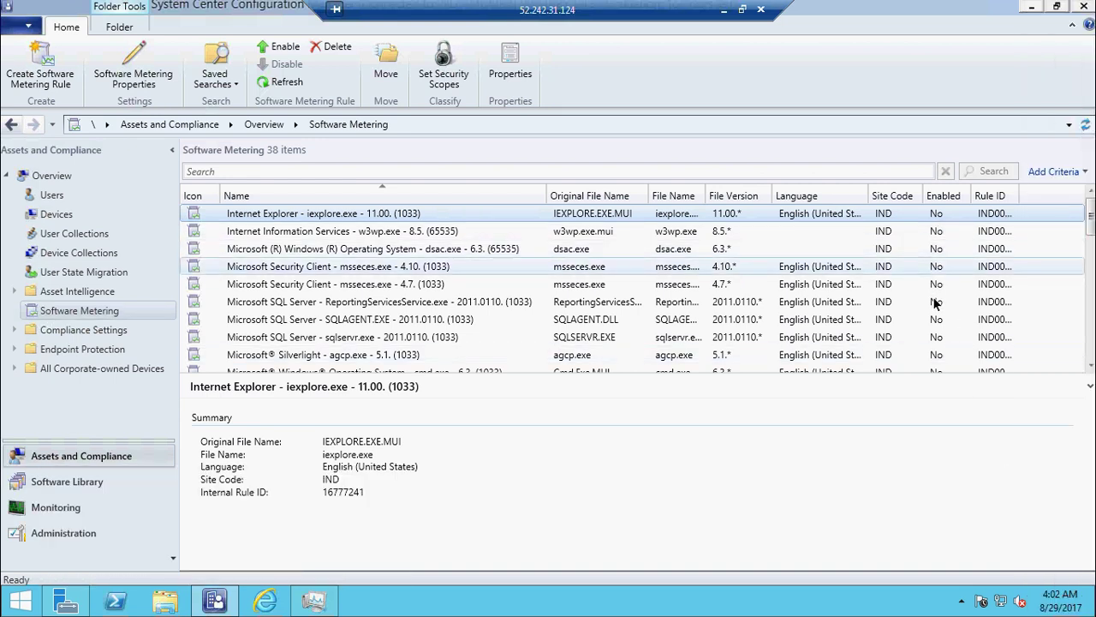
{"action": "left_click", "coordinate": [1091, 367]}
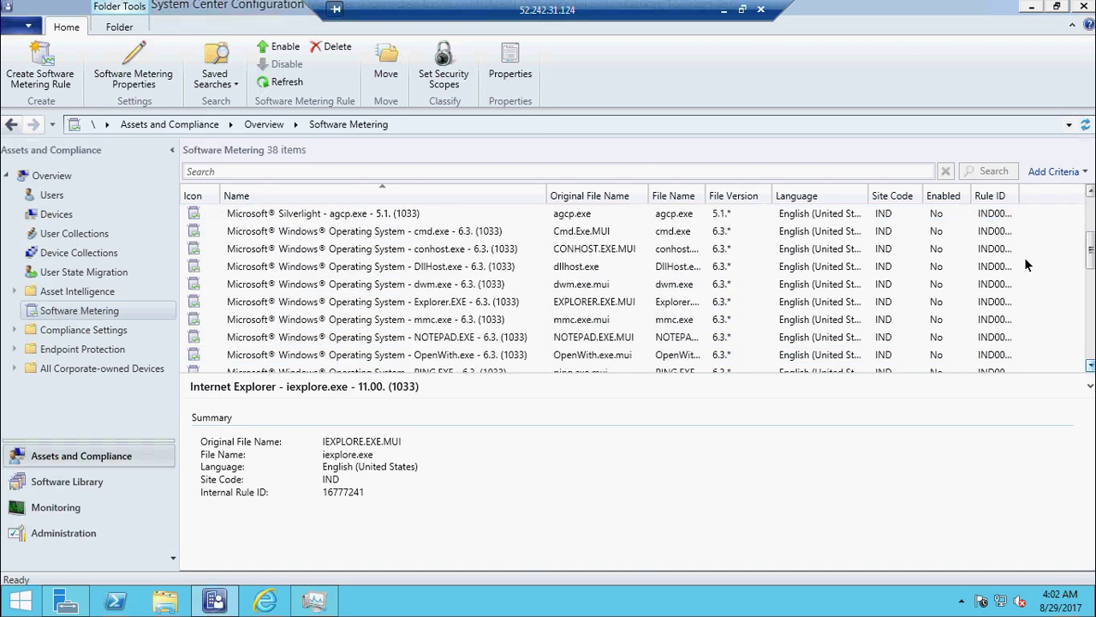
{"action": "left_click_drag", "start_coordinate": [1018, 199], "coordinate": [1047, 202]}
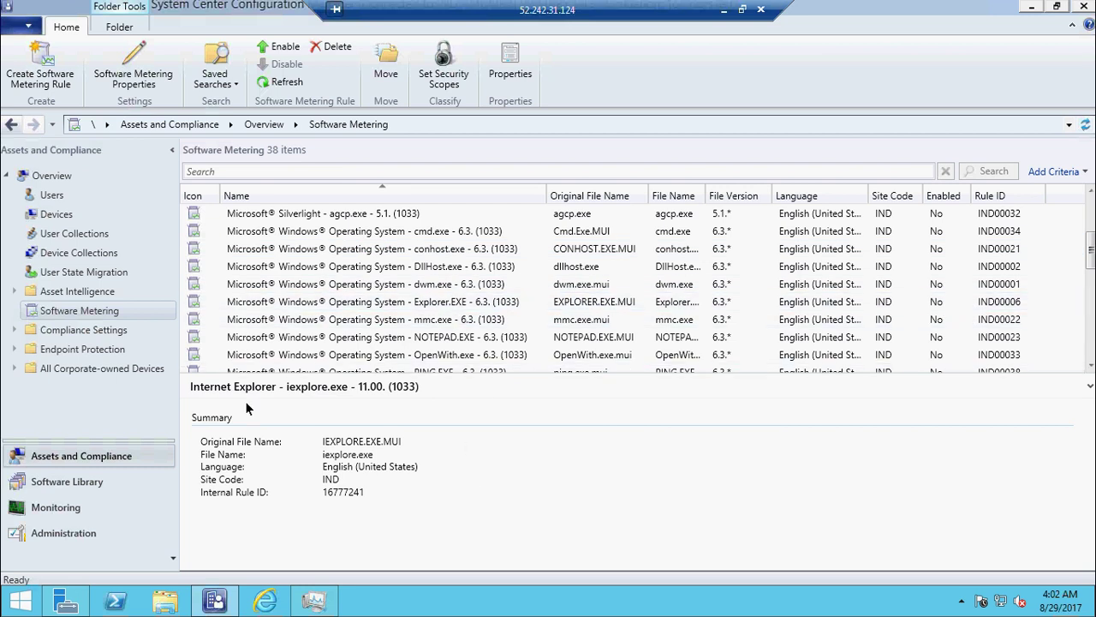
{"action": "right_click", "coordinate": [95, 310]}
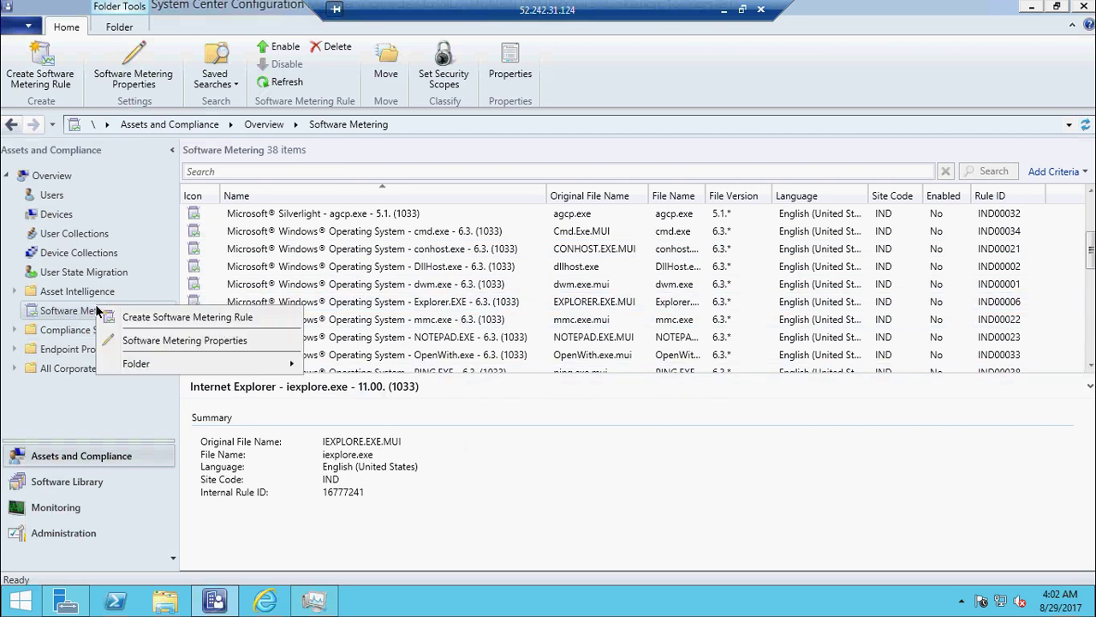
Start a new metering rule named 'winzip monitoring' for file WINZIP64.EXE
{"action": "left_click", "coordinate": [150, 320]}
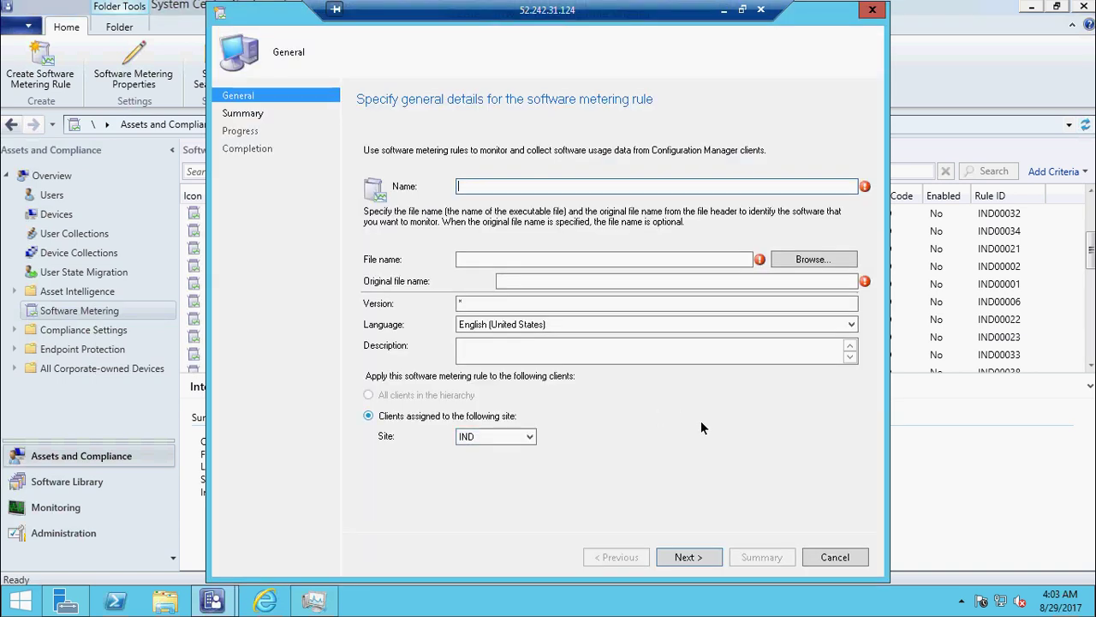
{"action": "type", "text": "winzip monitoring"}
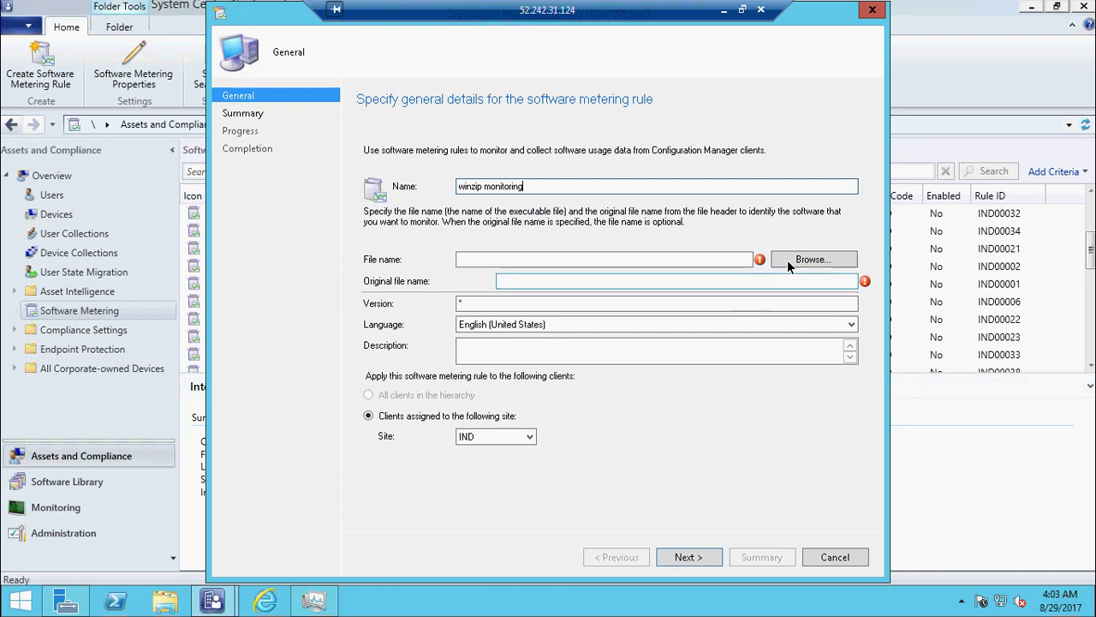
{"action": "left_click", "coordinate": [738, 264]}
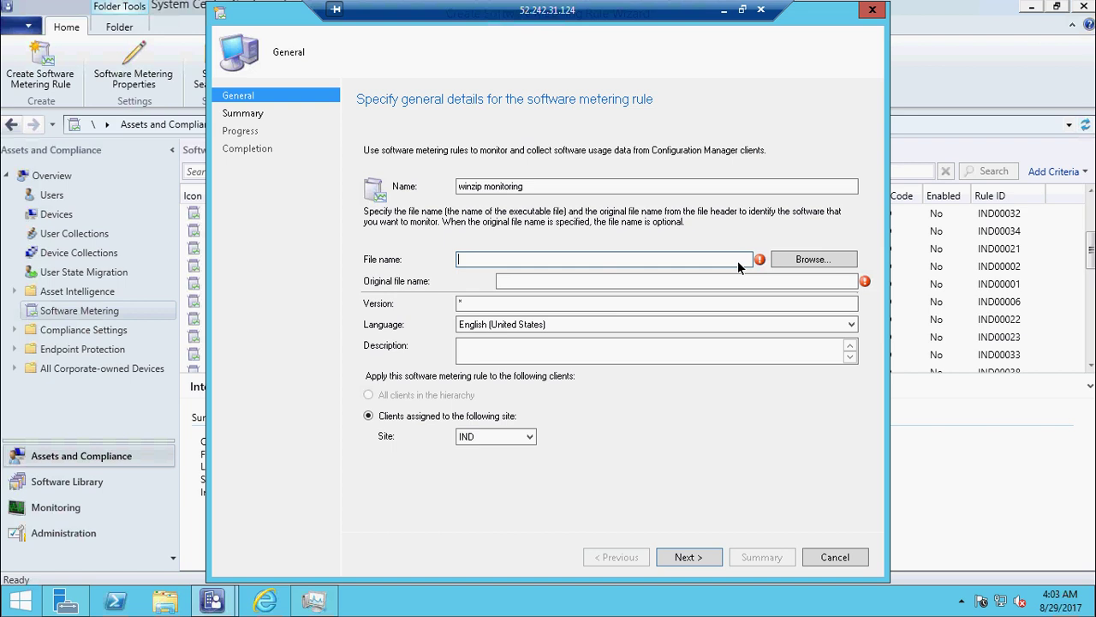
{"action": "type", "text": "WI"}
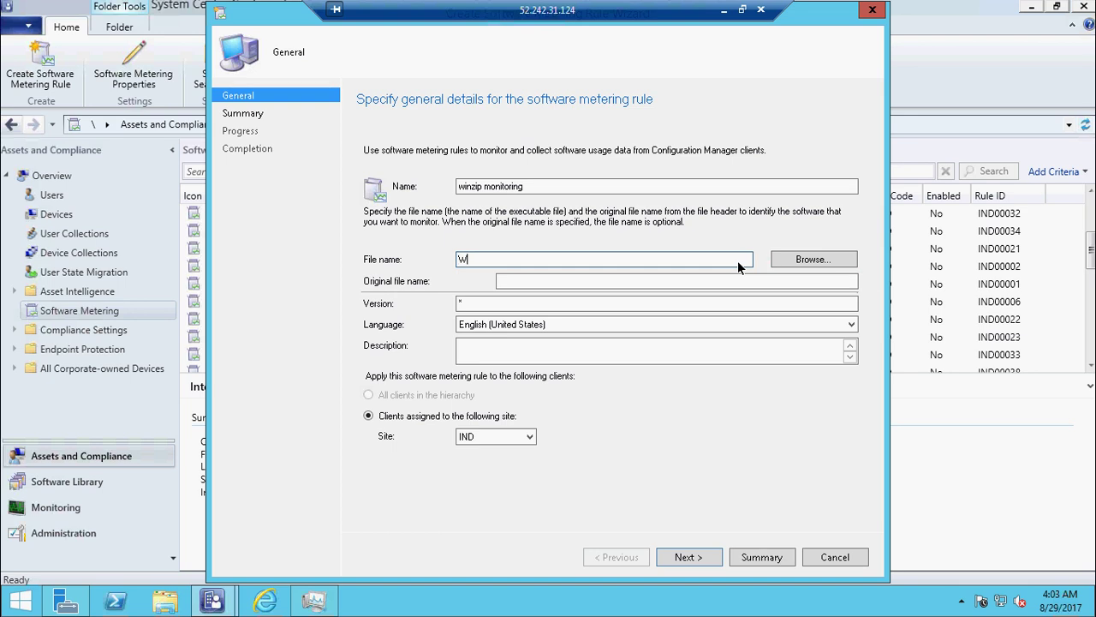
{"action": "type", "text": "ZIP64.EXE"}
Copy WINZIP64.EXE into Original file name, keep English (United States), and reach the Summary
{"action": "left_click_drag", "start_coordinate": [559, 256], "coordinate": [429, 240]}
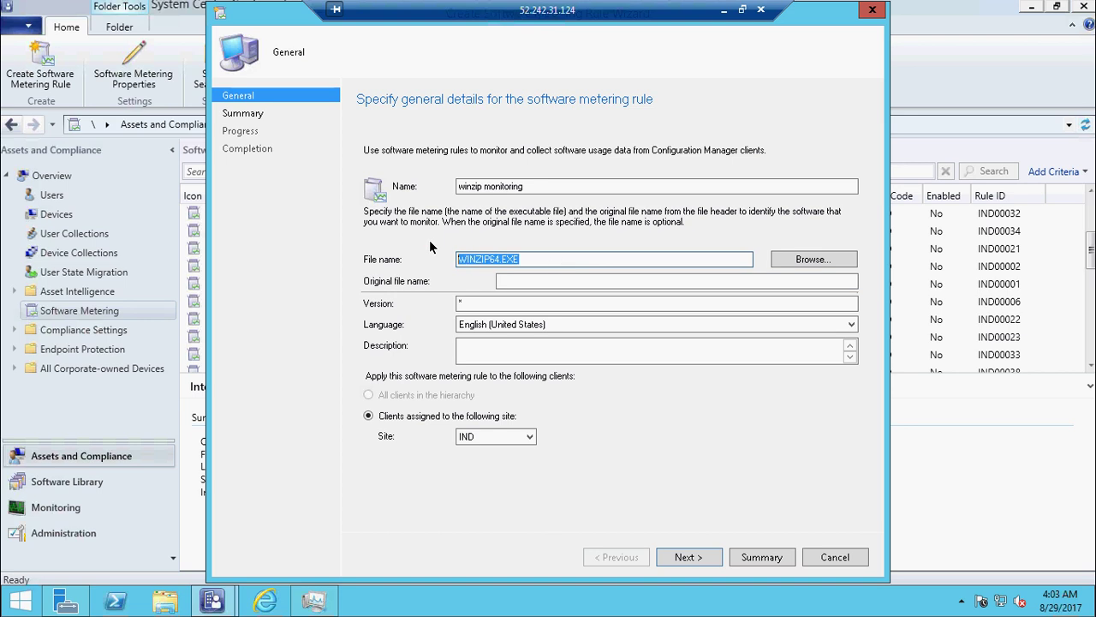
{"action": "left_click", "coordinate": [534, 281]}
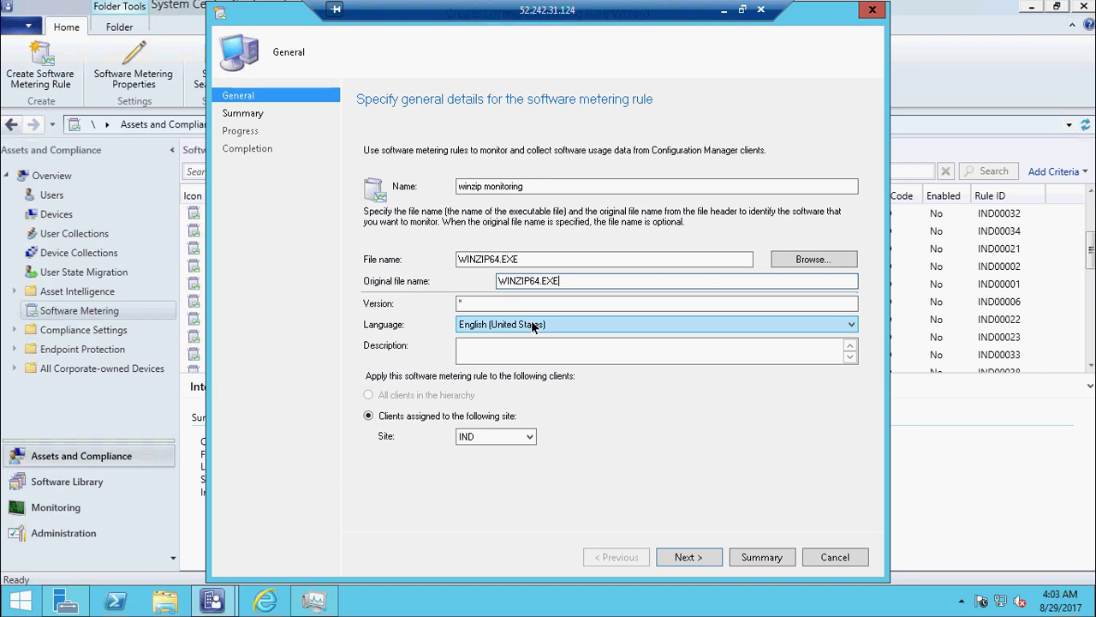
{"action": "left_click", "coordinate": [486, 305]}
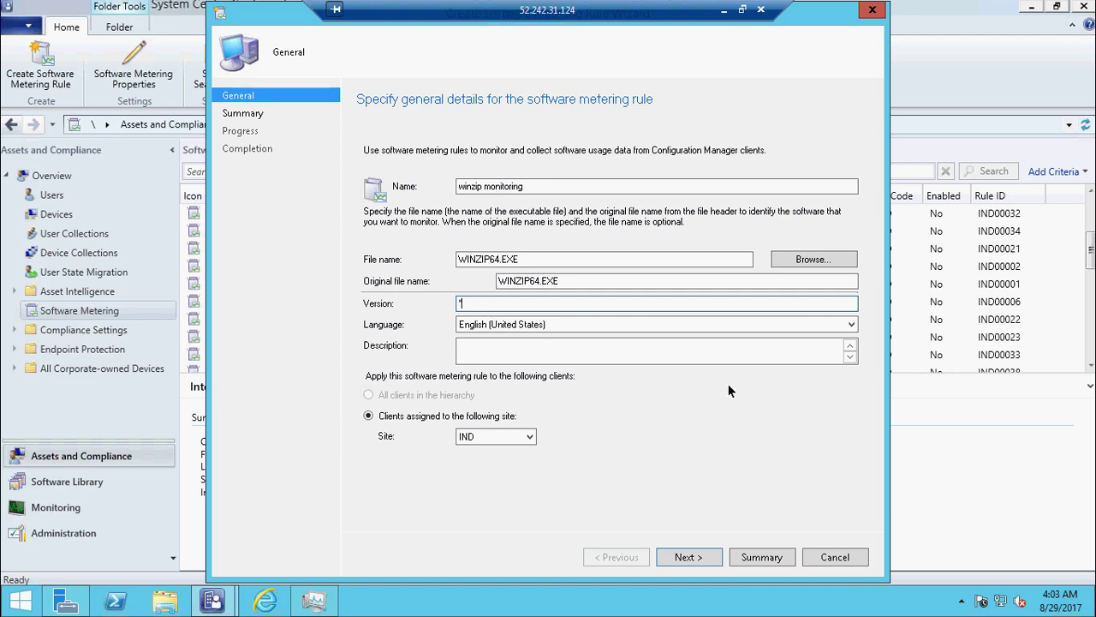
{"action": "left_click", "coordinate": [693, 324]}
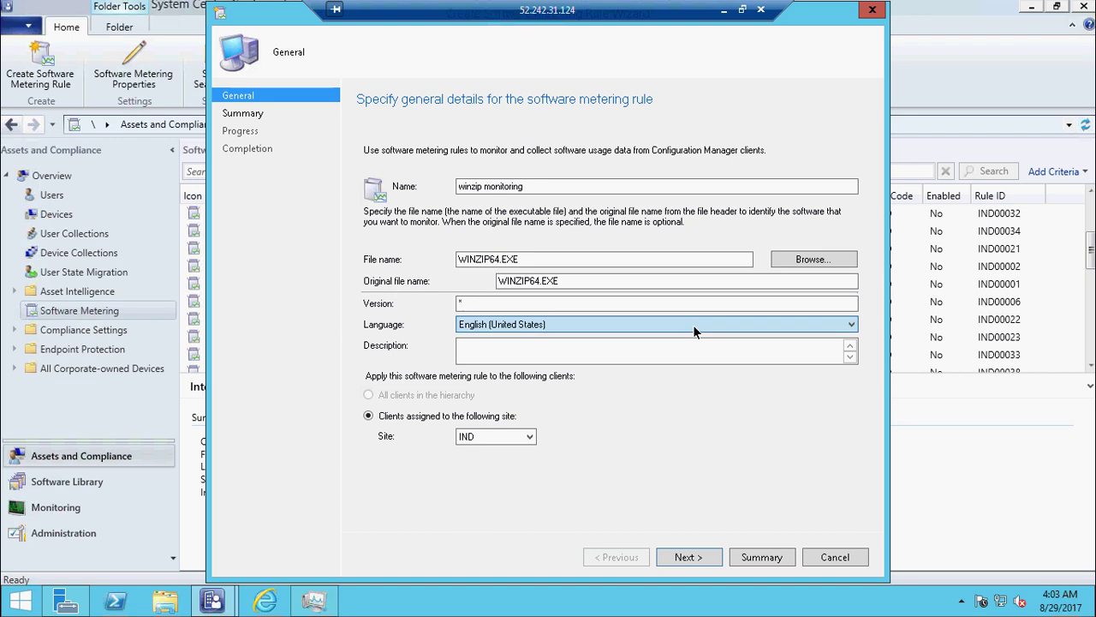
{"action": "left_click", "coordinate": [692, 324]}
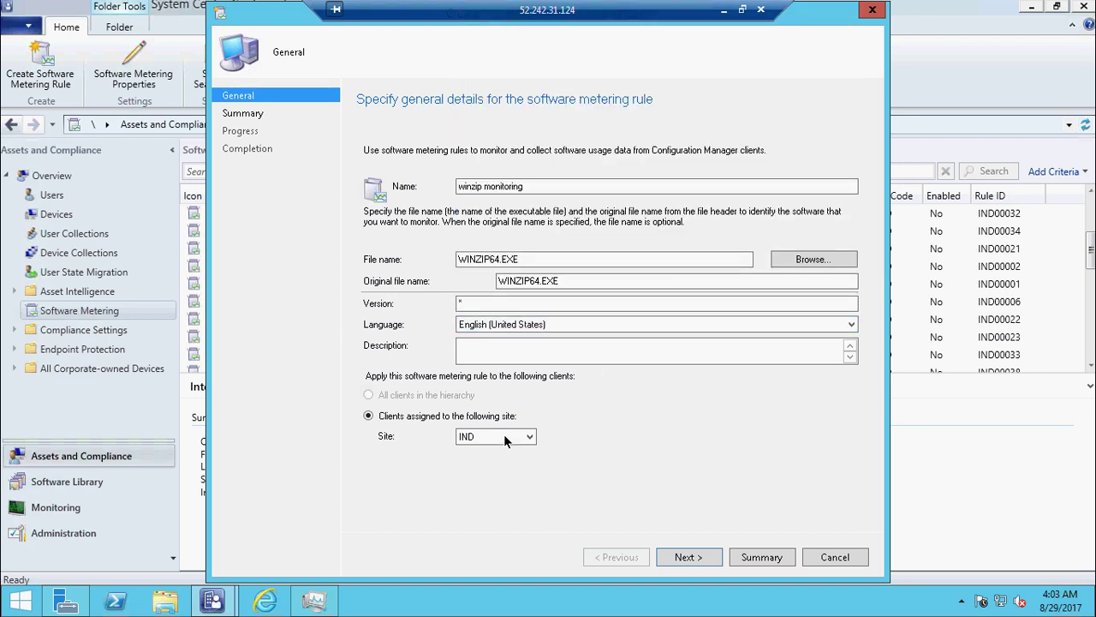
{"action": "left_click", "coordinate": [698, 558]}
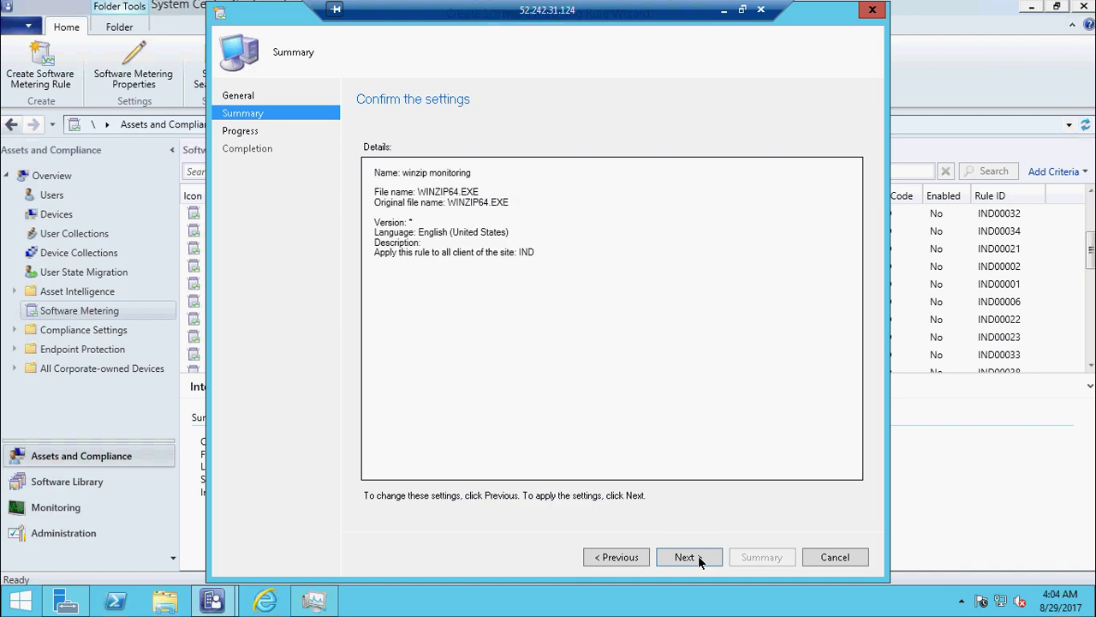
Finish the wizard and select the new enabled 'winzip monitoring' rule, IND00039, at the list's end
{"action": "left_click", "coordinate": [698, 557]}
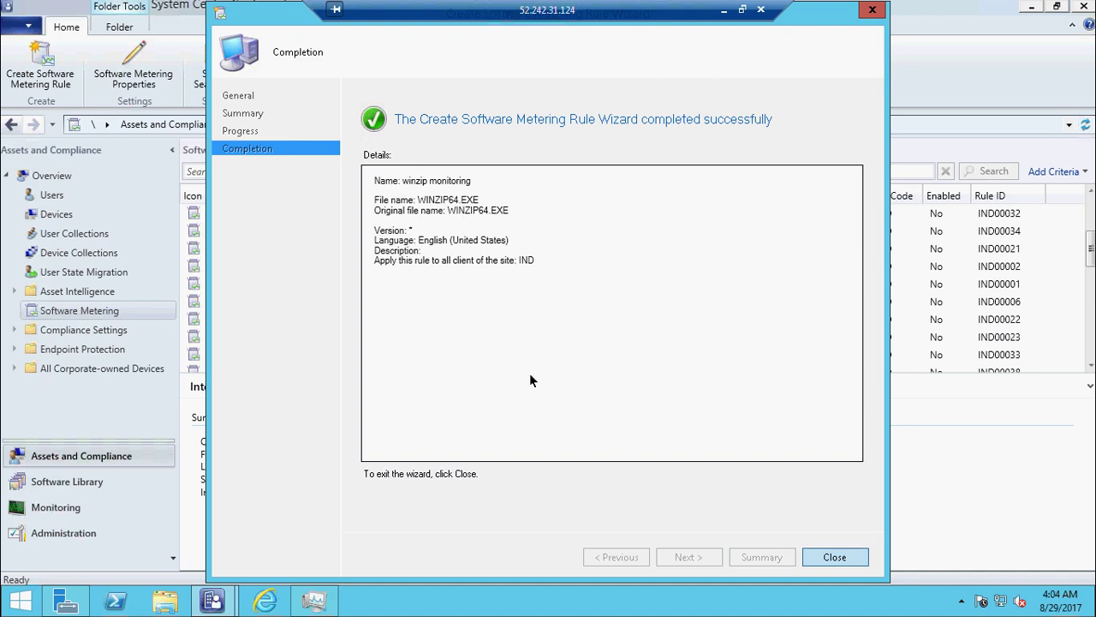
{"action": "key", "text": "Return"}
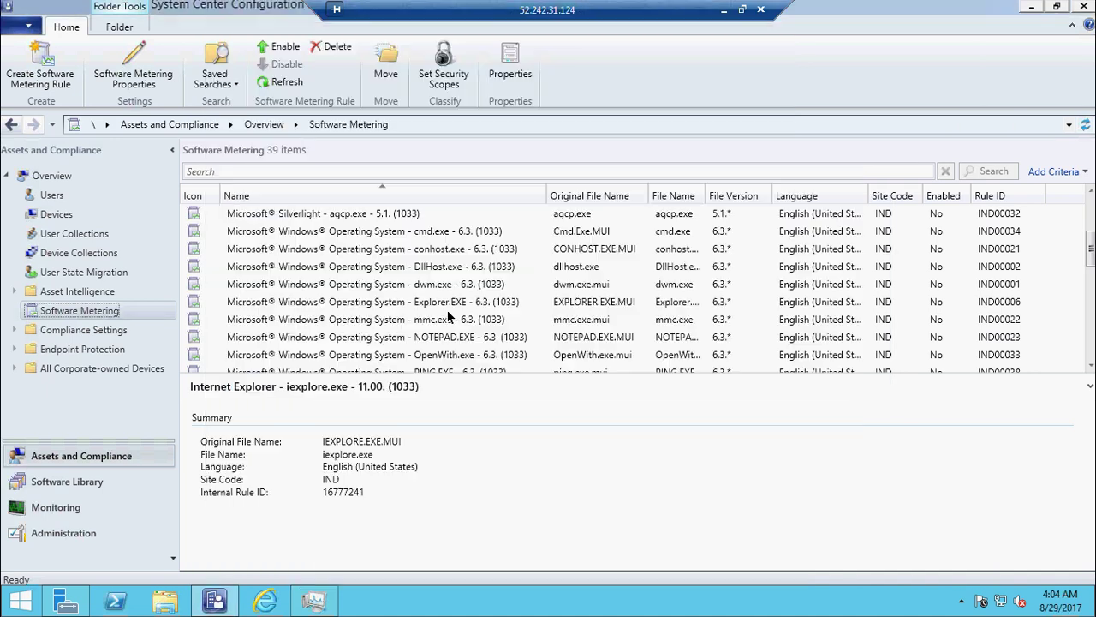
{"action": "left_click", "coordinate": [325, 236]}
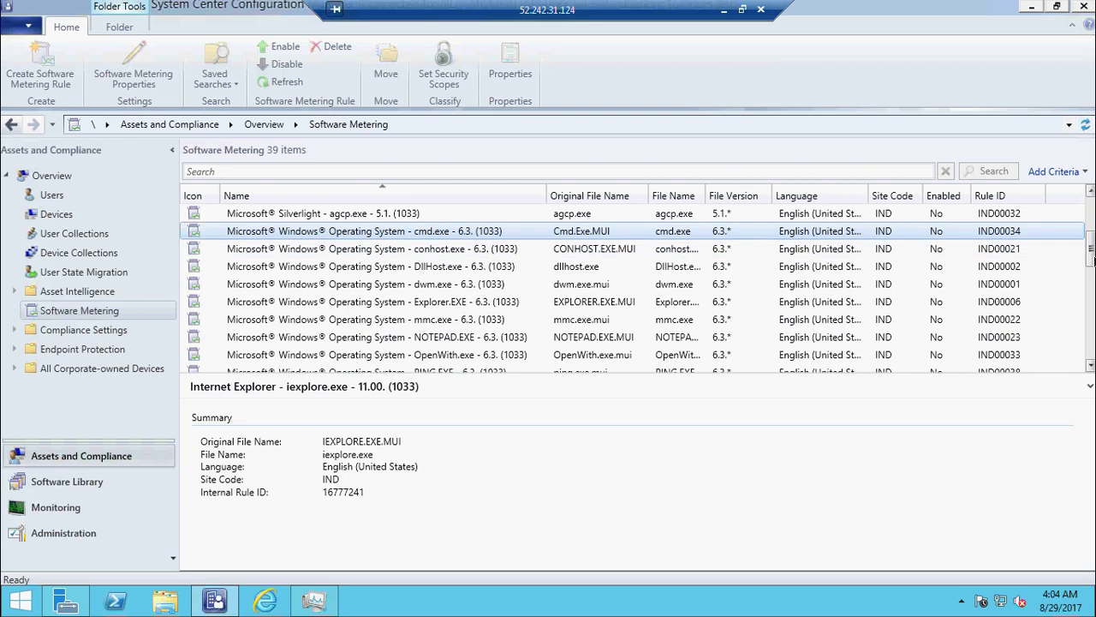
{"action": "left_click_drag", "start_coordinate": [1091, 257], "coordinate": [1092, 172]}
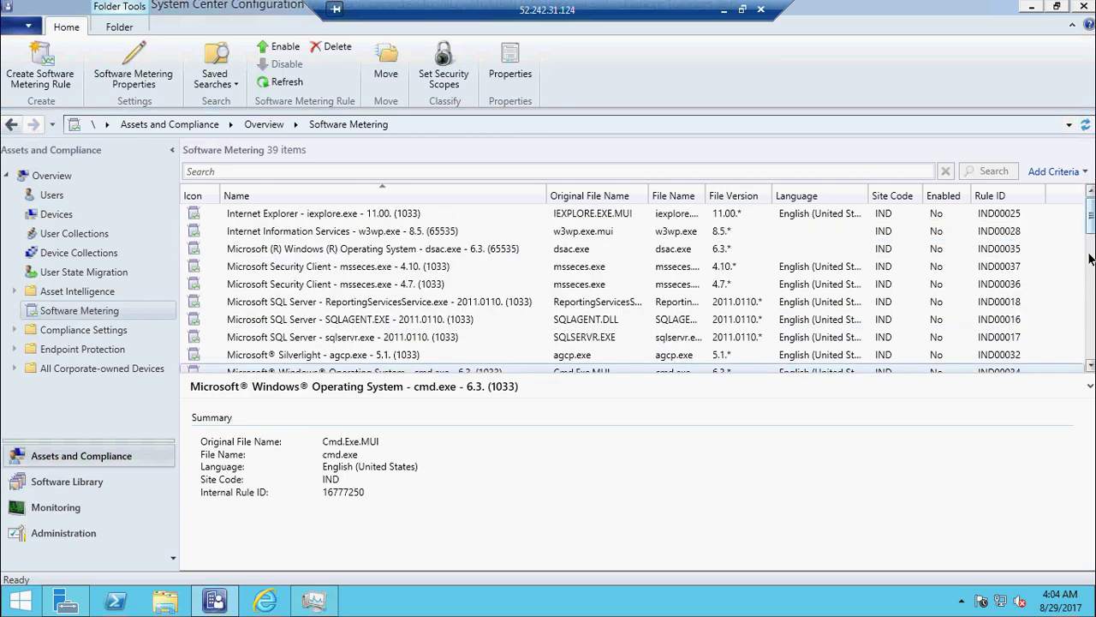
{"action": "left_click", "coordinate": [1093, 356]}
{"action": "left_click", "coordinate": [1093, 355]}
{"action": "left_click", "coordinate": [1092, 356]}
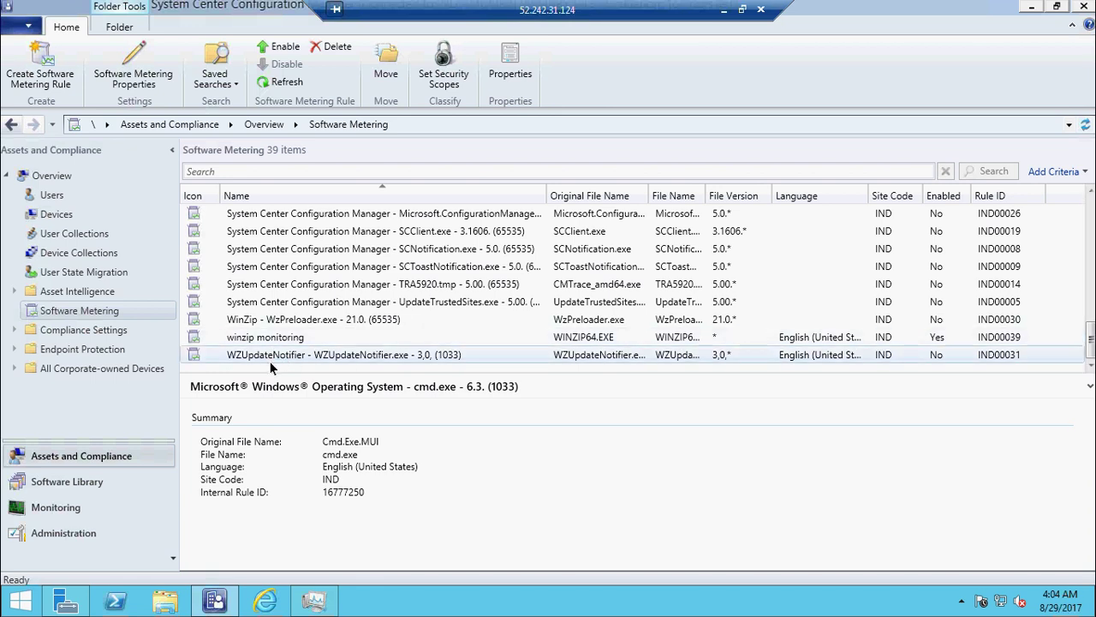
{"action": "left_click", "coordinate": [267, 339]}
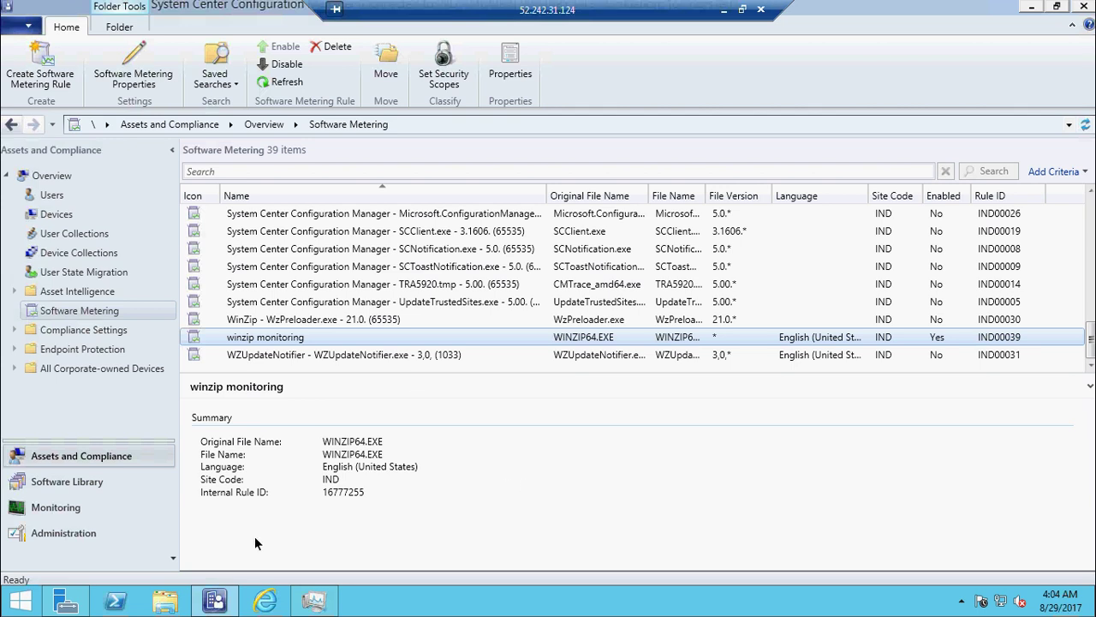
Check Task Manager, widen the metering rules' File Name column, then minimize the remote session
{"action": "mouse_move", "coordinate": [214, 604]}
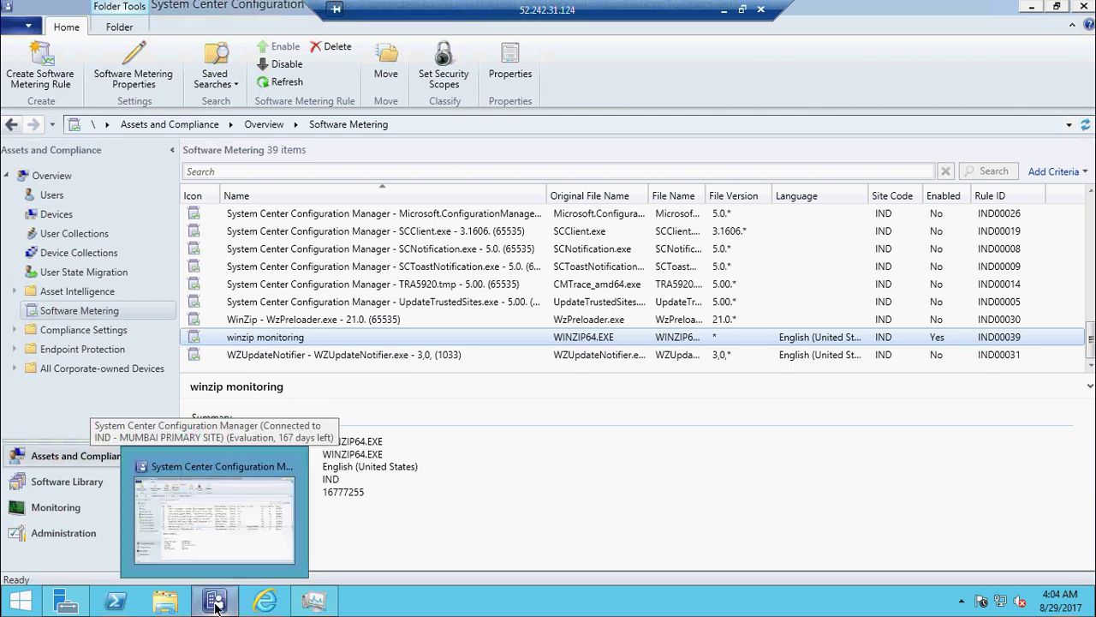
{"action": "left_click", "coordinate": [215, 604]}
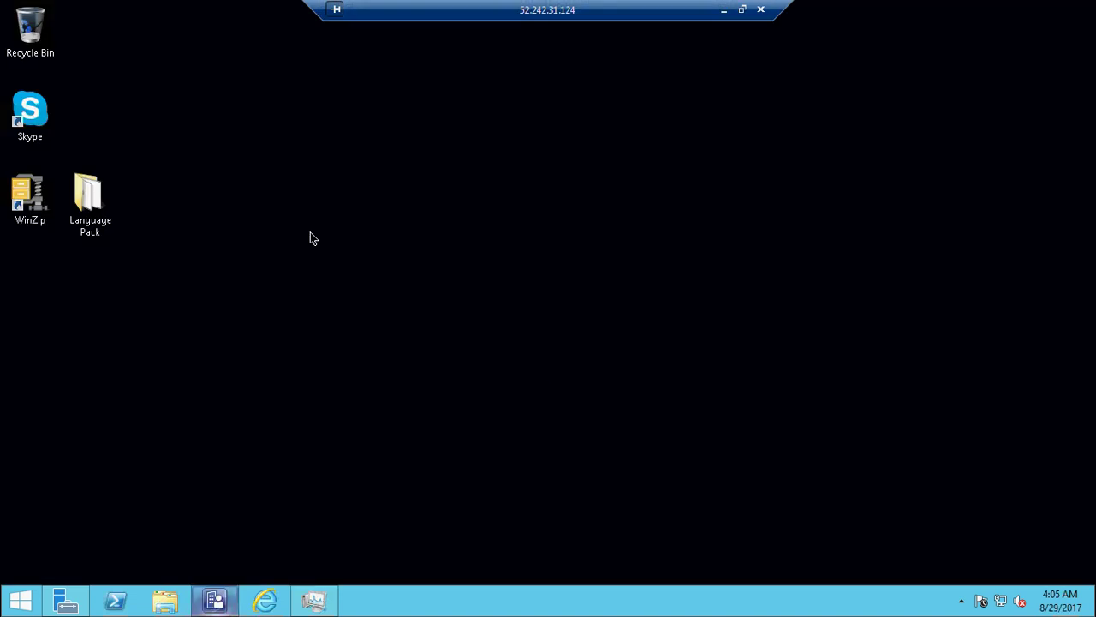
{"action": "left_click", "coordinate": [315, 604]}
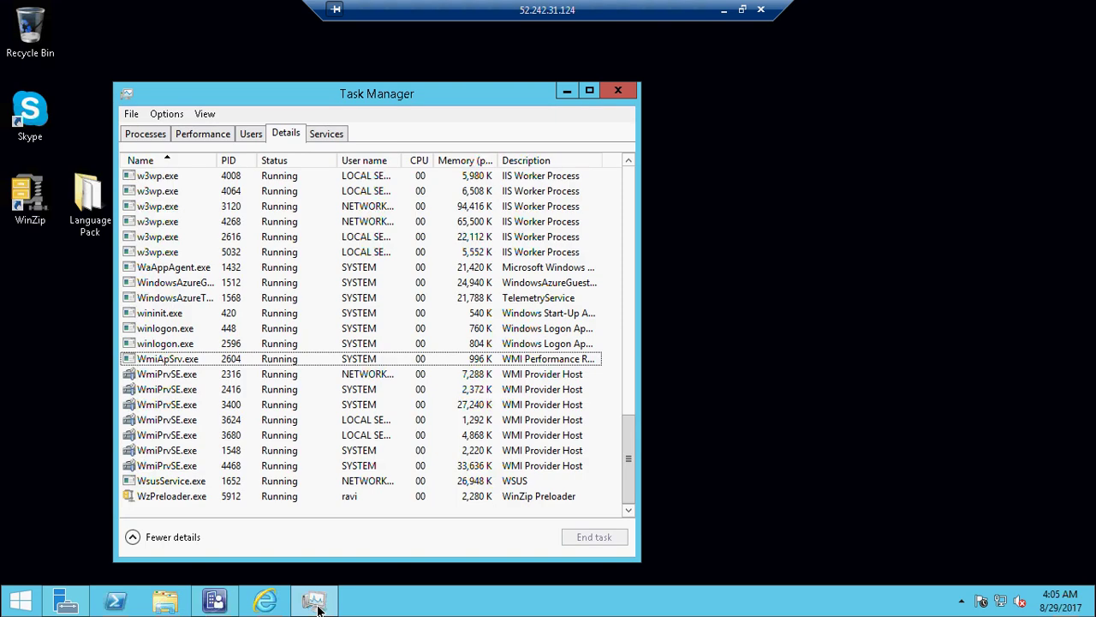
{"action": "left_click", "coordinate": [316, 604]}
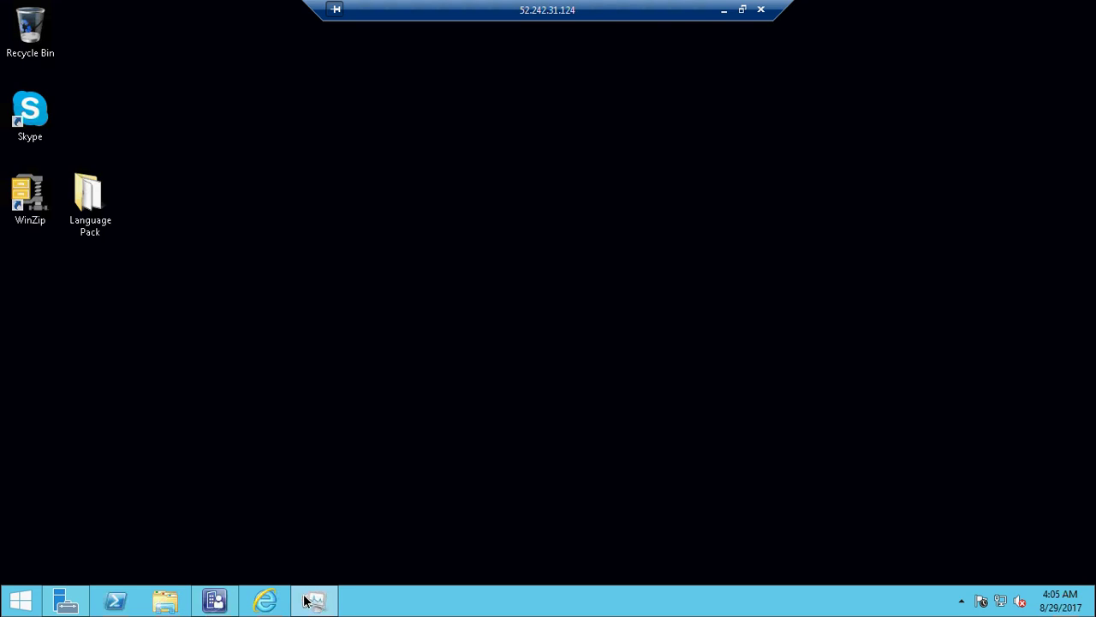
{"action": "left_click", "coordinate": [214, 602]}
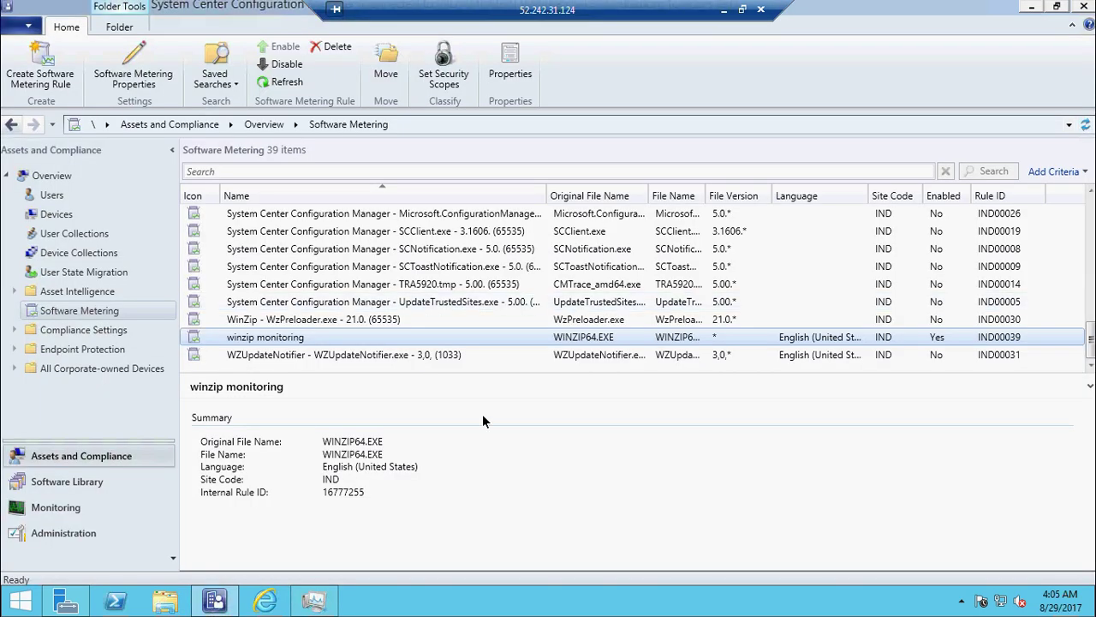
{"action": "left_click_drag", "start_coordinate": [708, 199], "coordinate": [754, 200]}
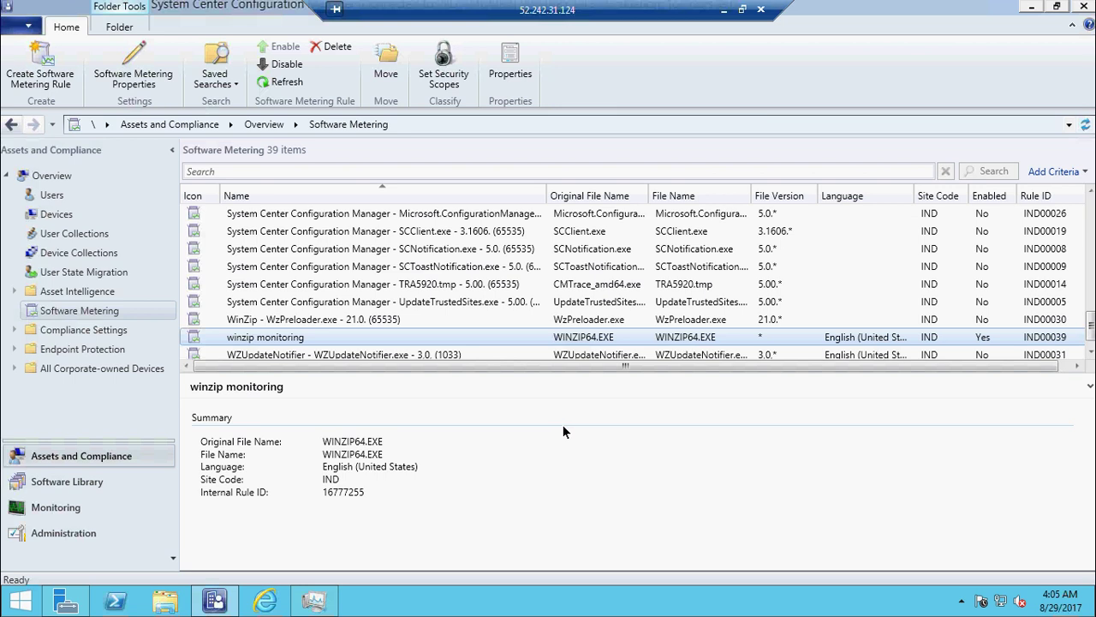
{"action": "left_click", "coordinate": [719, 10]}
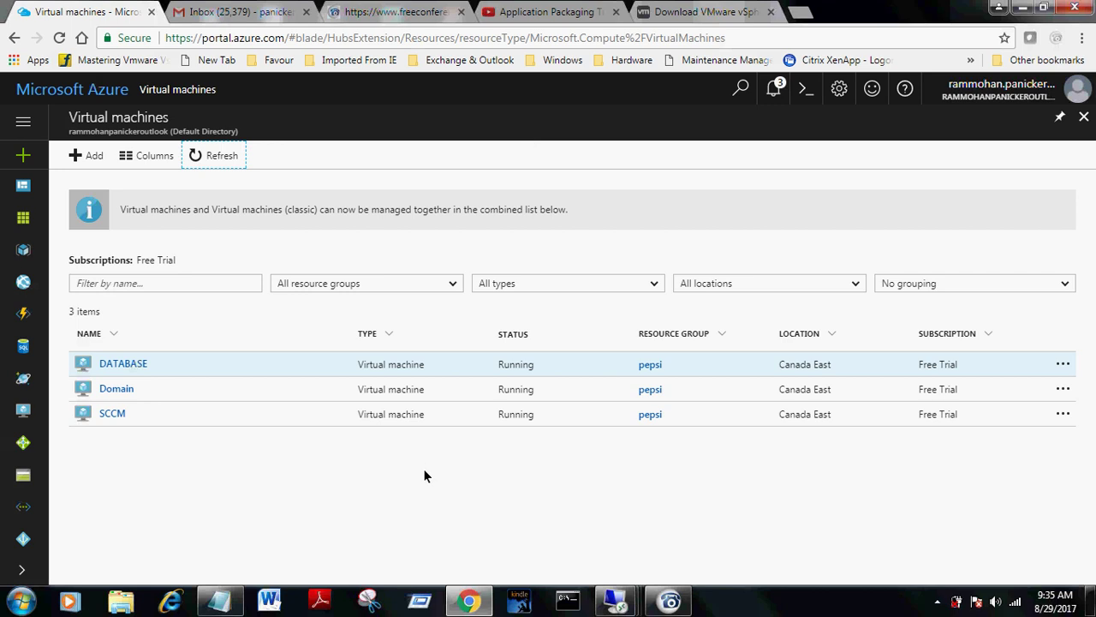
Switch to the Domain server's remote session and minimize Server Manager to reveal its desktop
{"action": "mouse_move", "coordinate": [615, 604]}
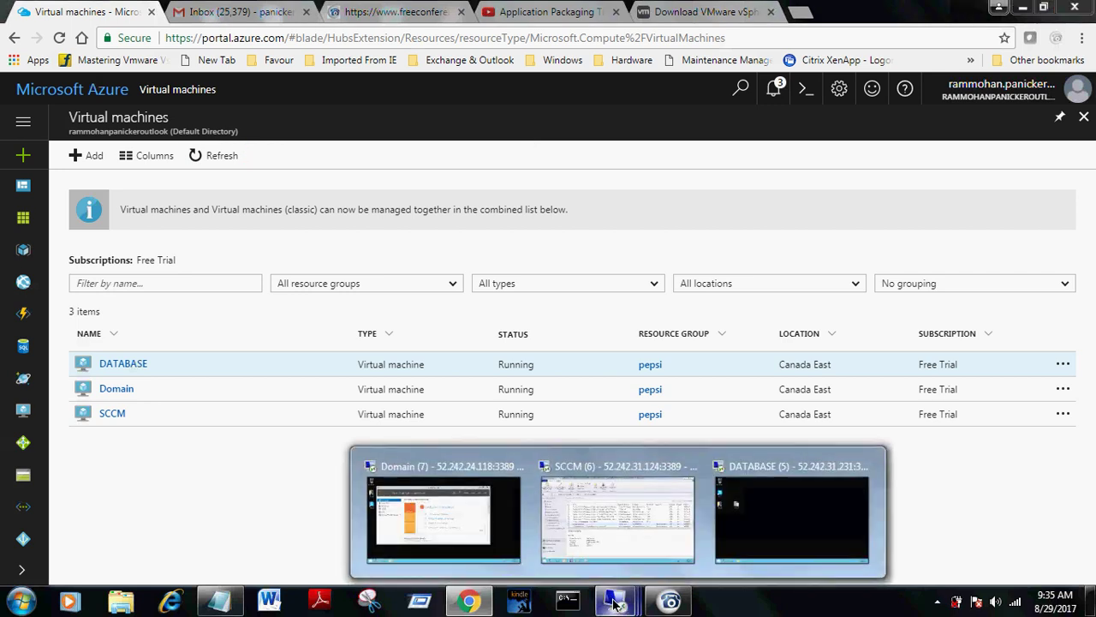
{"action": "left_click", "coordinate": [441, 479]}
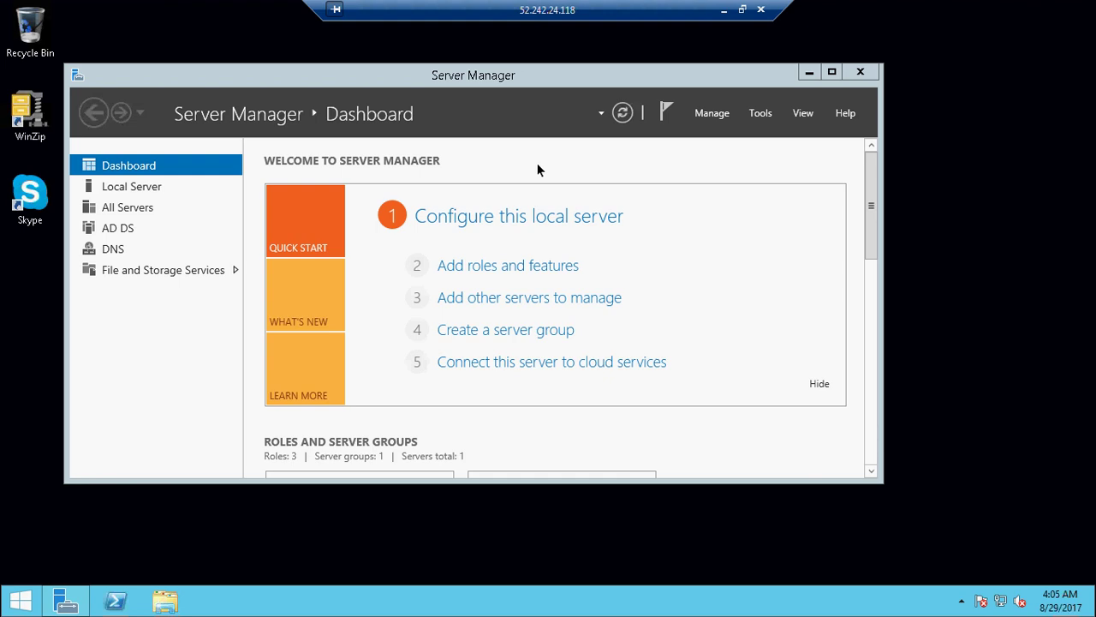
{"action": "left_click", "coordinate": [530, 76]}
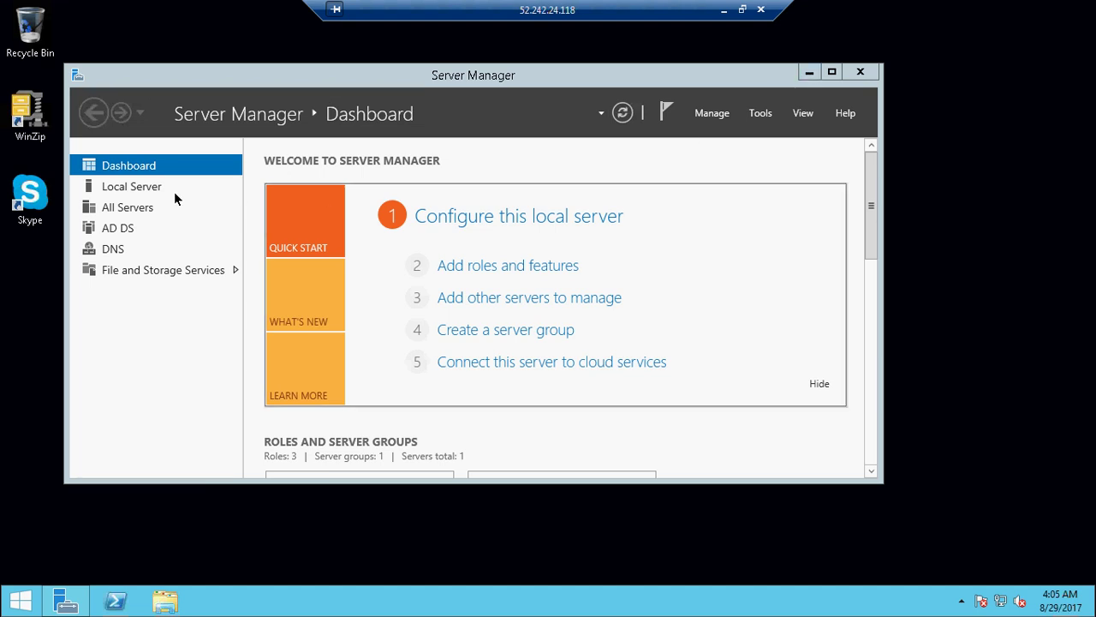
{"action": "left_click", "coordinate": [807, 72]}
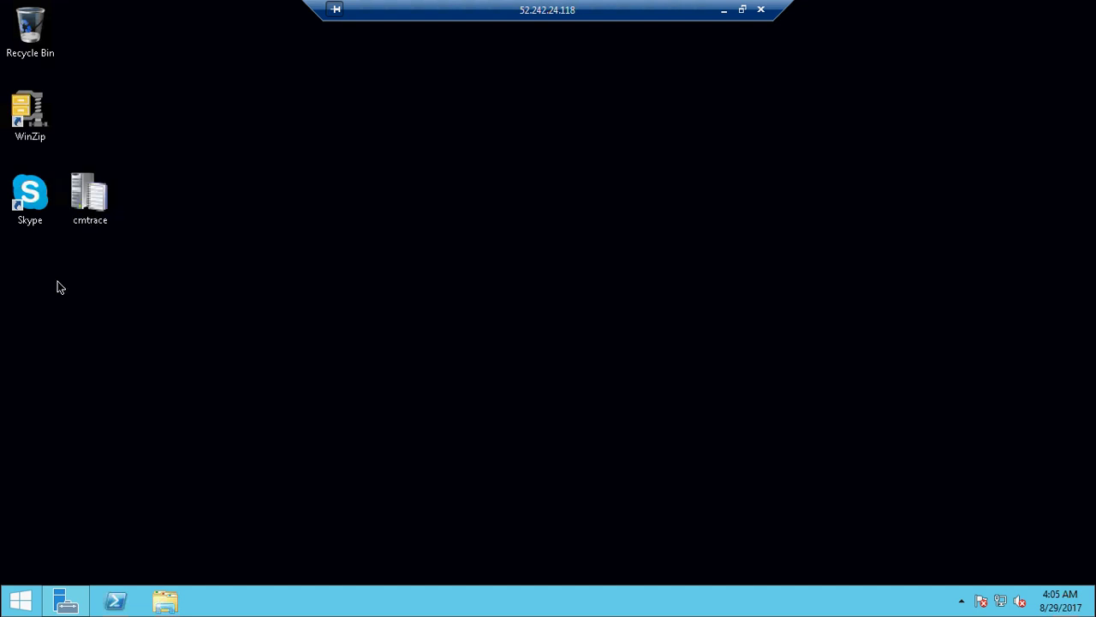
Launch CMTrace and load mtrmgr.log from C:\Windows\CCM\Logs
{"action": "double_click", "coordinate": [91, 198]}
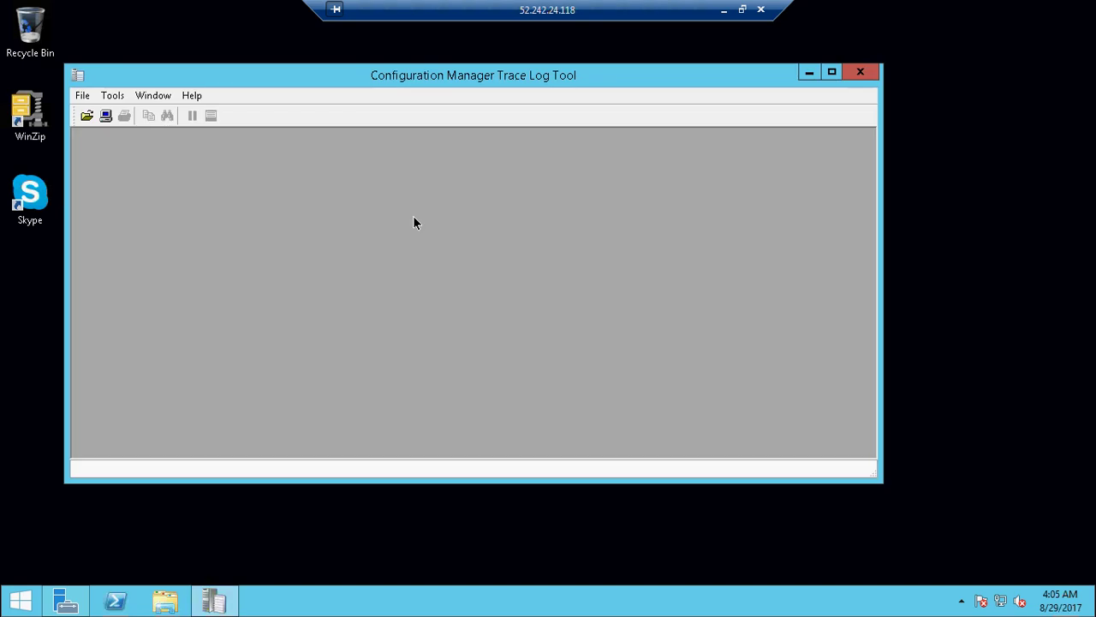
{"action": "left_click", "coordinate": [85, 118]}
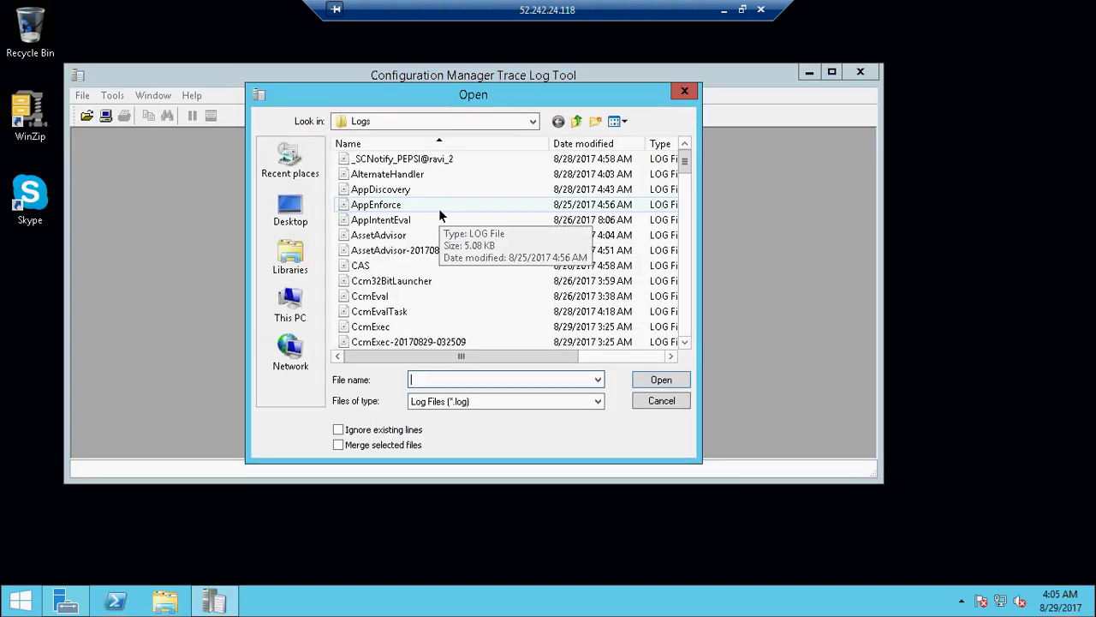
{"action": "left_click", "coordinate": [386, 251]}
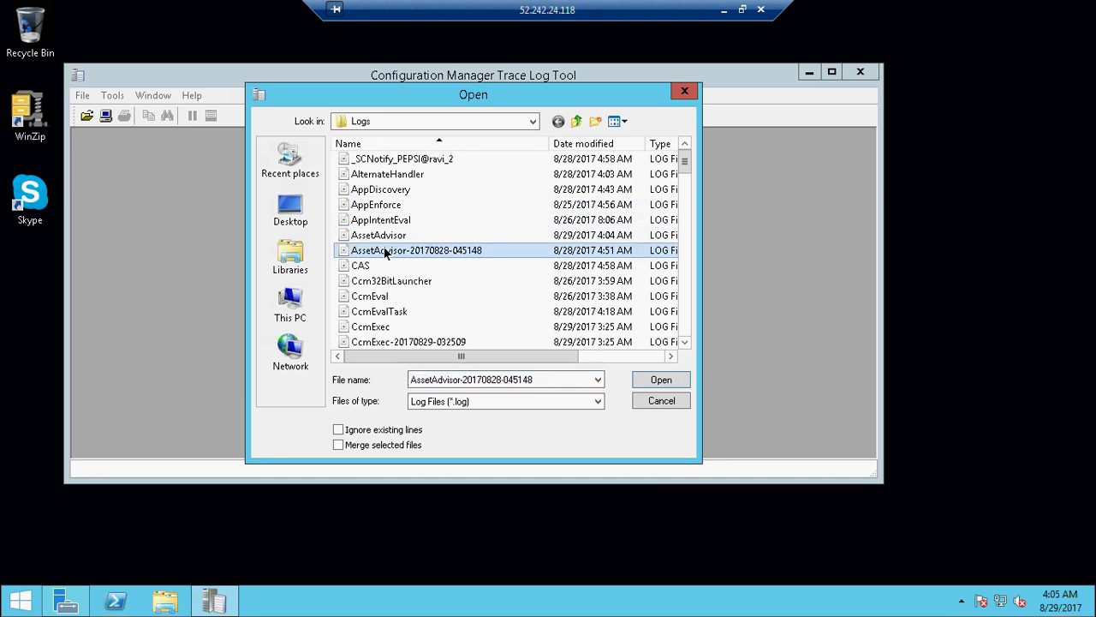
{"action": "key", "text": "m"}
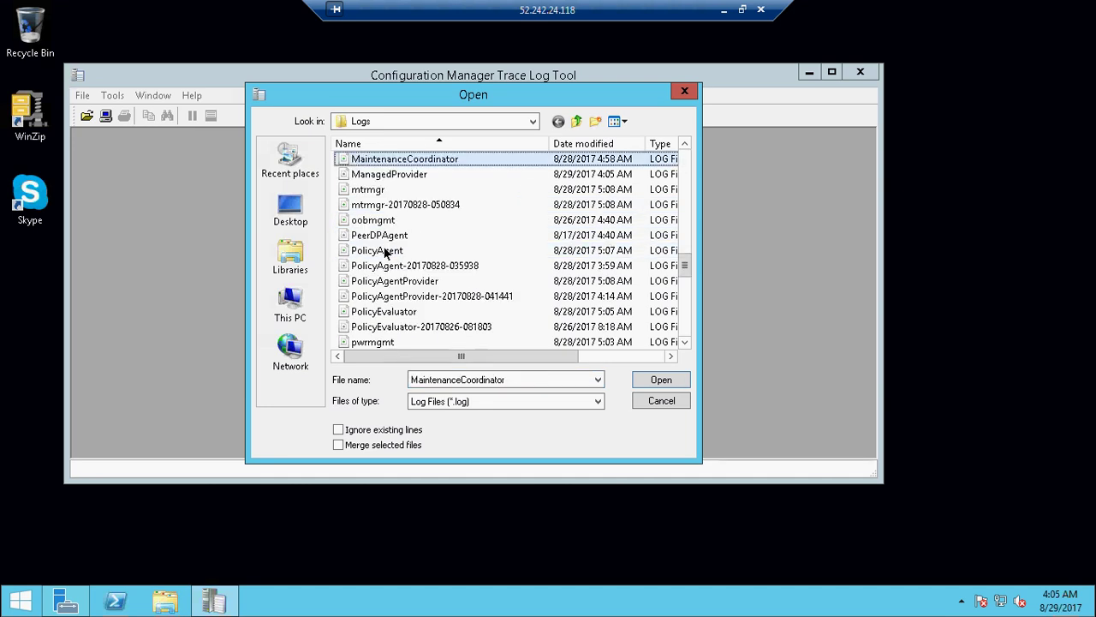
{"action": "left_click", "coordinate": [370, 190]}
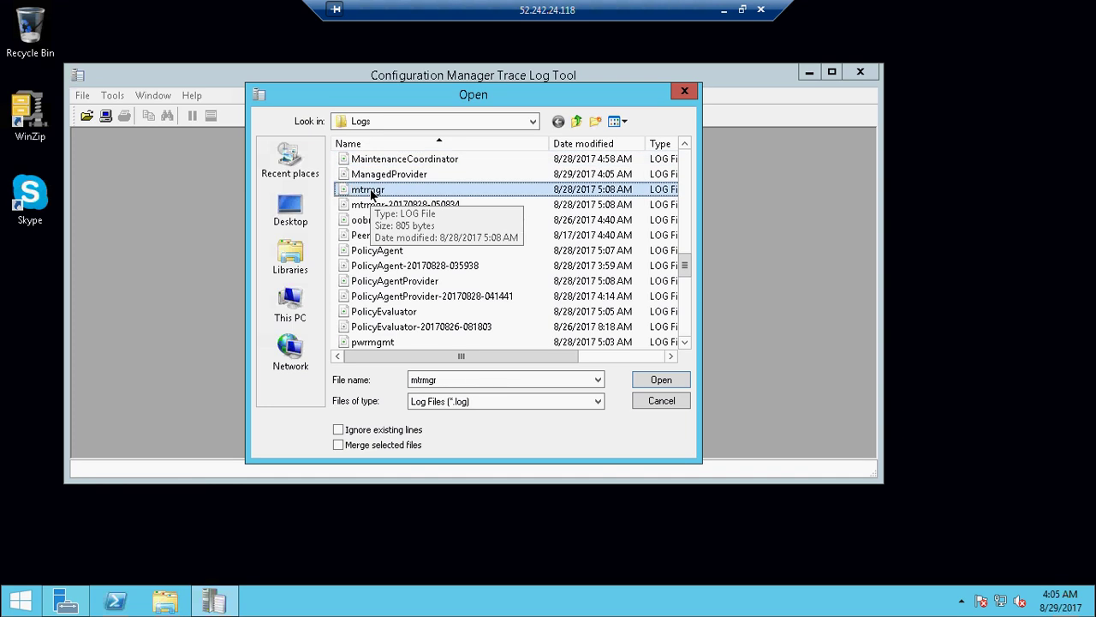
{"action": "double_click", "coordinate": [371, 190]}
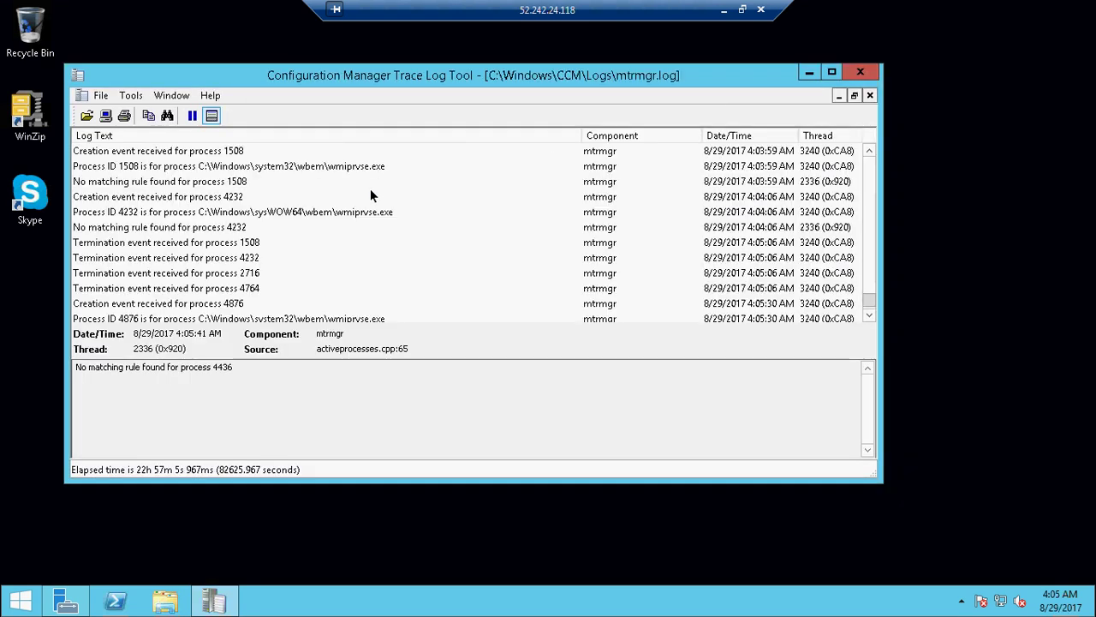
Maximize CMTrace and scroll mtrmgr.log to find 'New rule IND00039 received successfully'
{"action": "double_click", "coordinate": [519, 76]}
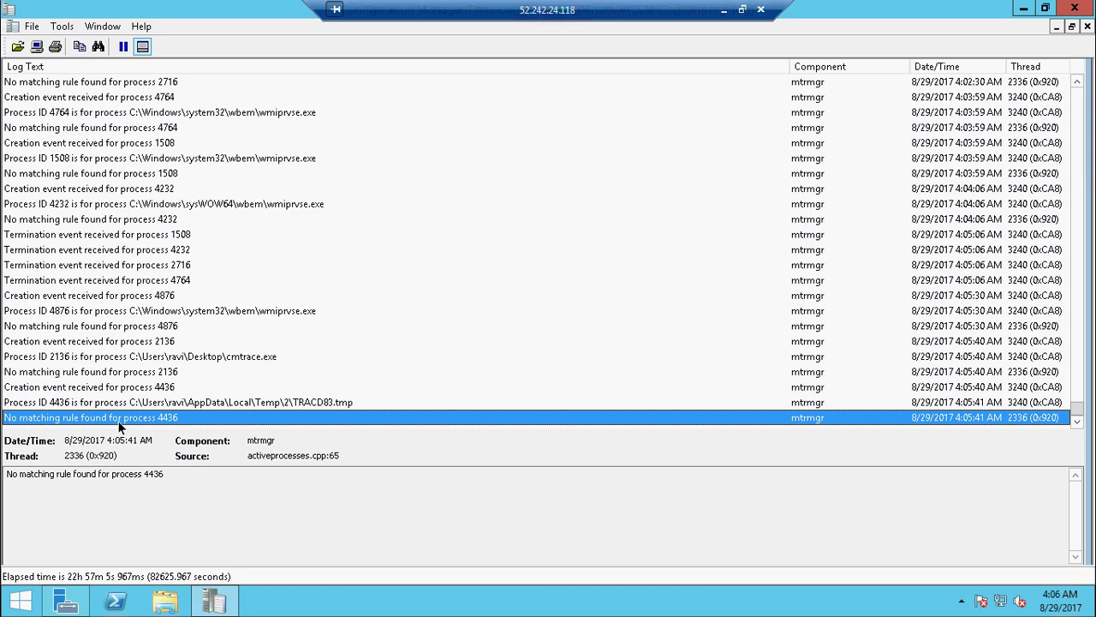
{"action": "scroll", "coordinate": [176, 354], "scroll_direction": "up", "scroll_amount": 3}
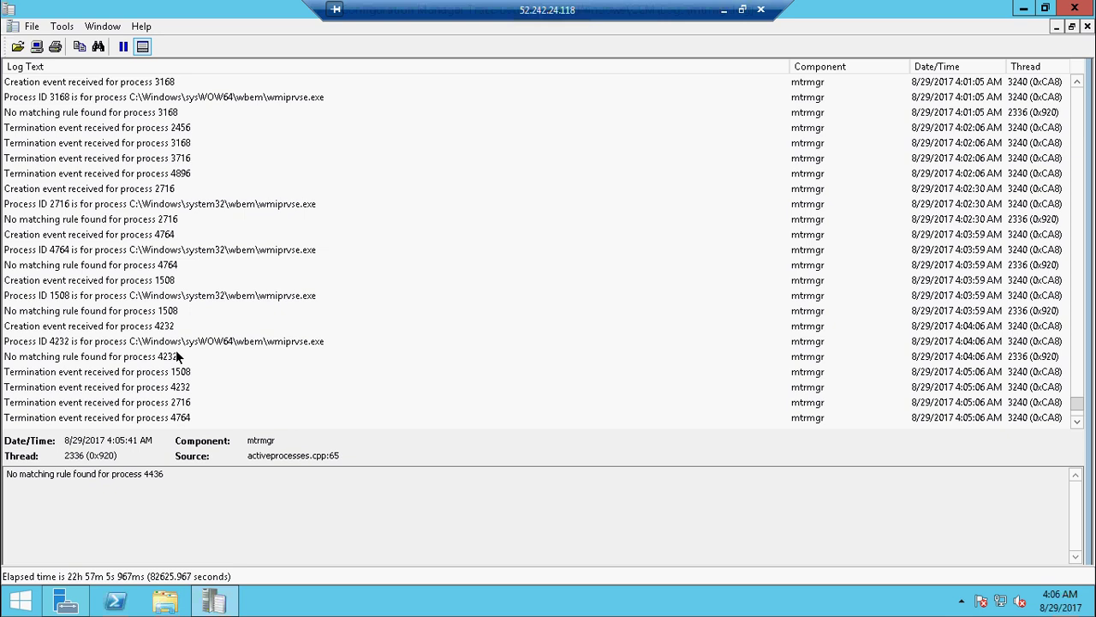
{"action": "scroll", "coordinate": [175, 355], "scroll_direction": "up", "scroll_amount": 1}
{"action": "scroll", "coordinate": [175, 355], "scroll_direction": "up", "scroll_amount": 7}
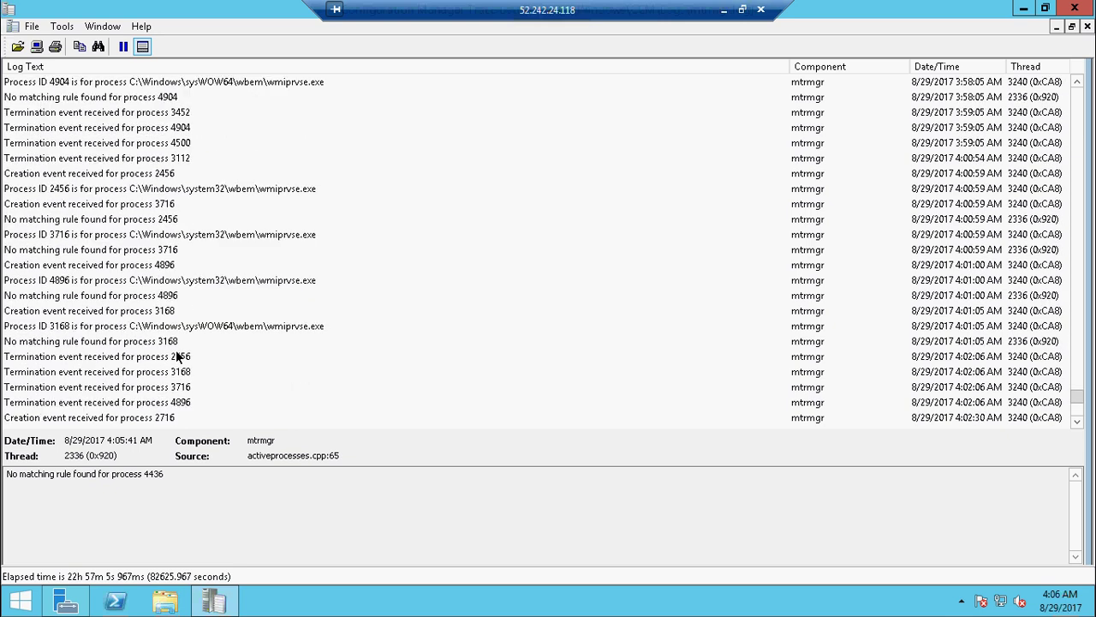
{"action": "scroll", "coordinate": [176, 355], "scroll_direction": "up", "scroll_amount": 1}
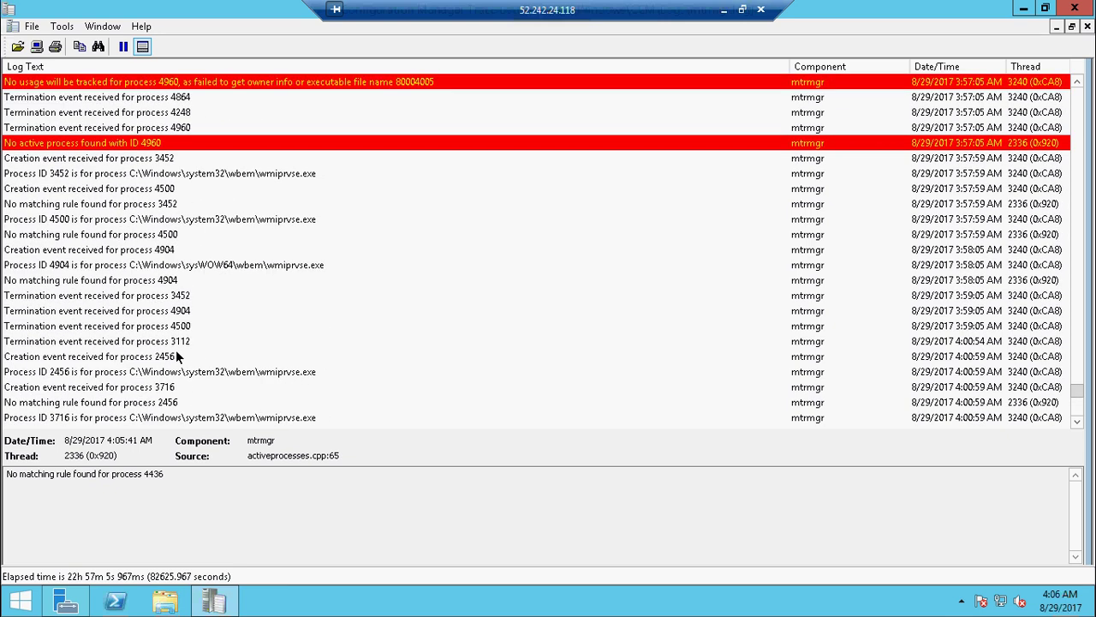
{"action": "scroll", "coordinate": [176, 356], "scroll_direction": "up", "scroll_amount": 1}
{"action": "scroll", "coordinate": [176, 355], "scroll_direction": "up", "scroll_amount": 3}
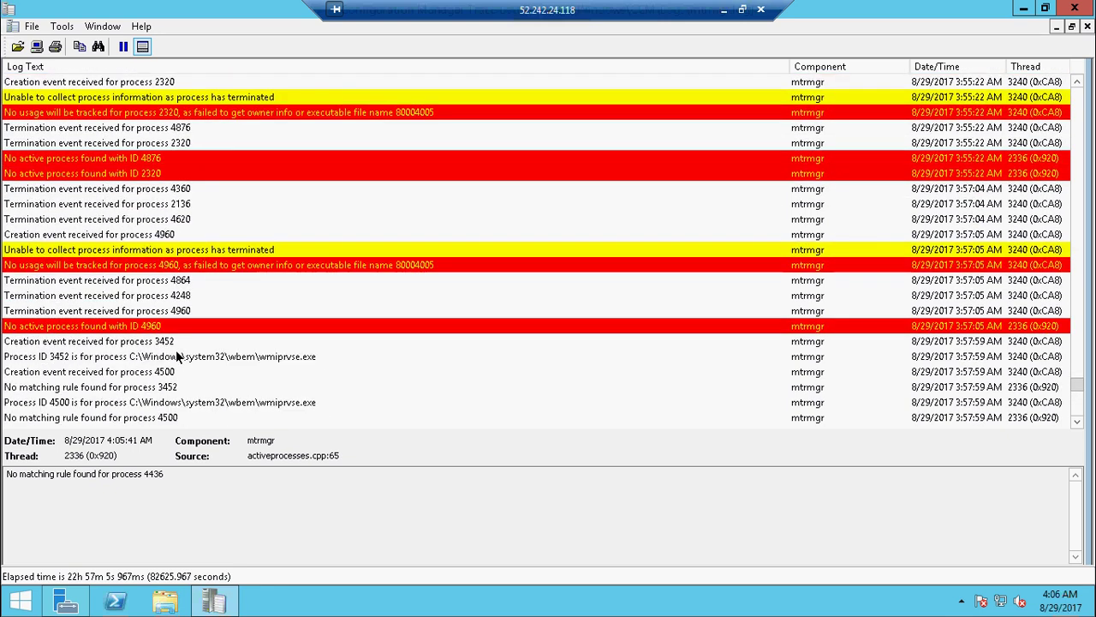
{"action": "scroll", "coordinate": [176, 355], "scroll_direction": "up", "scroll_amount": 4}
{"action": "scroll", "coordinate": [175, 356], "scroll_direction": "down", "scroll_amount": 1}
{"action": "scroll", "coordinate": [176, 355], "scroll_direction": "down", "scroll_amount": 9}
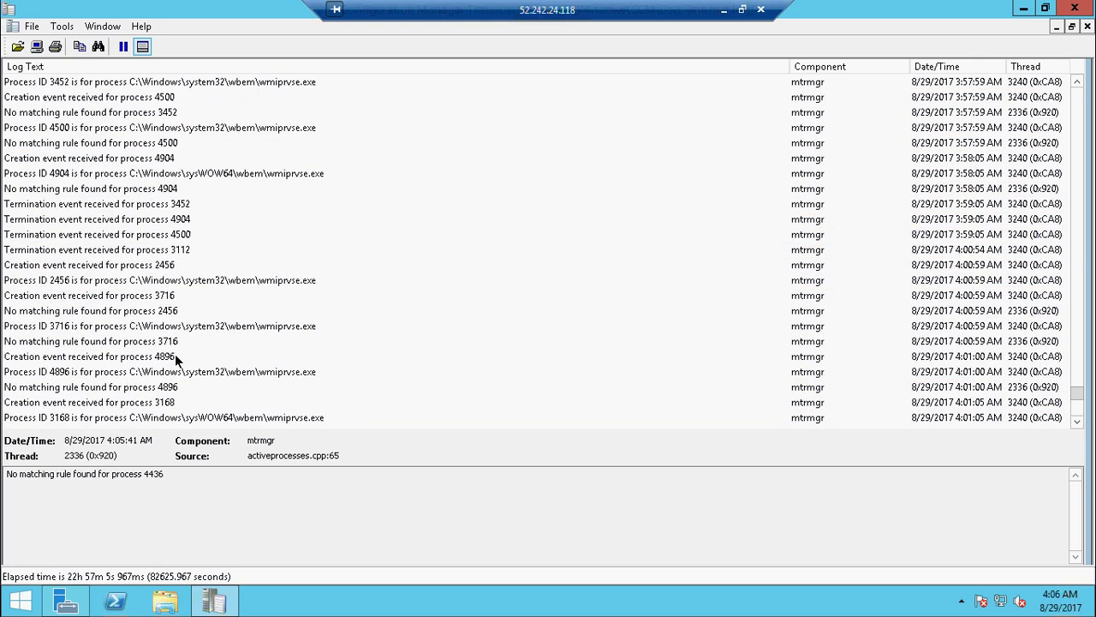
{"action": "scroll", "coordinate": [175, 354], "scroll_direction": "down", "scroll_amount": 10}
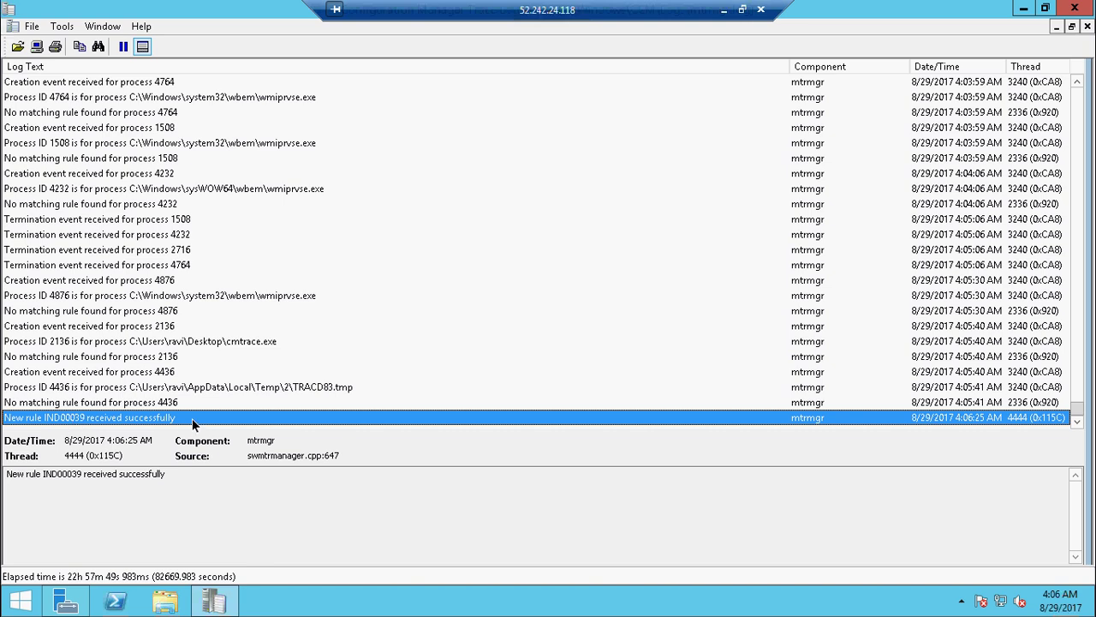
Highlight the new-rule message, then restore CMTrace and move it aside
{"action": "left_click_drag", "start_coordinate": [140, 482], "coordinate": [3, 478]}
{"action": "left_click", "coordinate": [309, 495]}
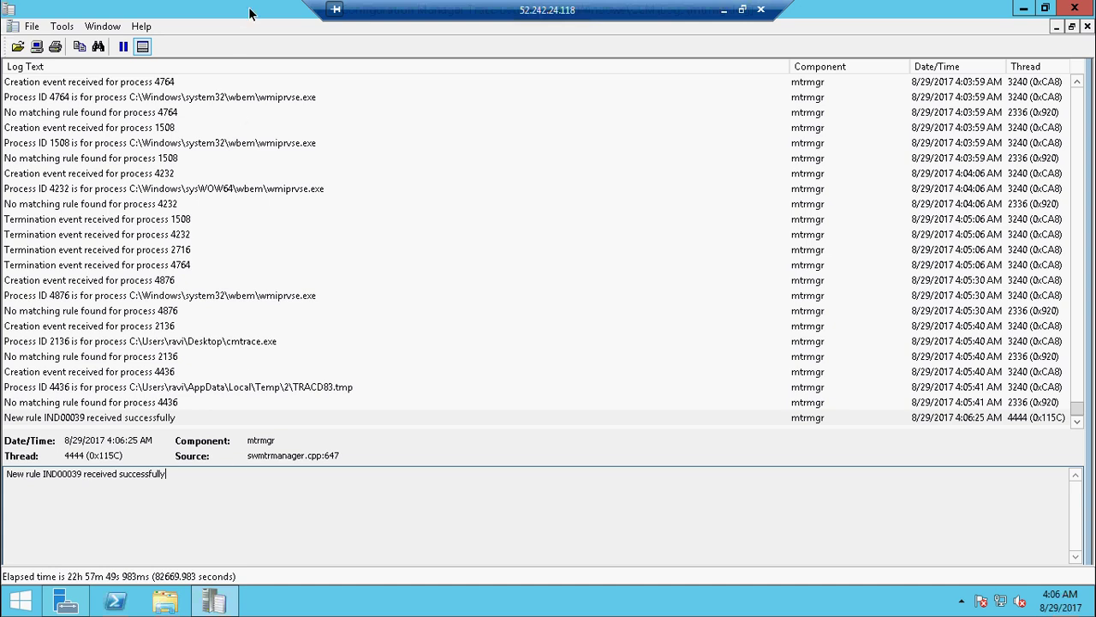
{"action": "double_click", "coordinate": [932, 12]}
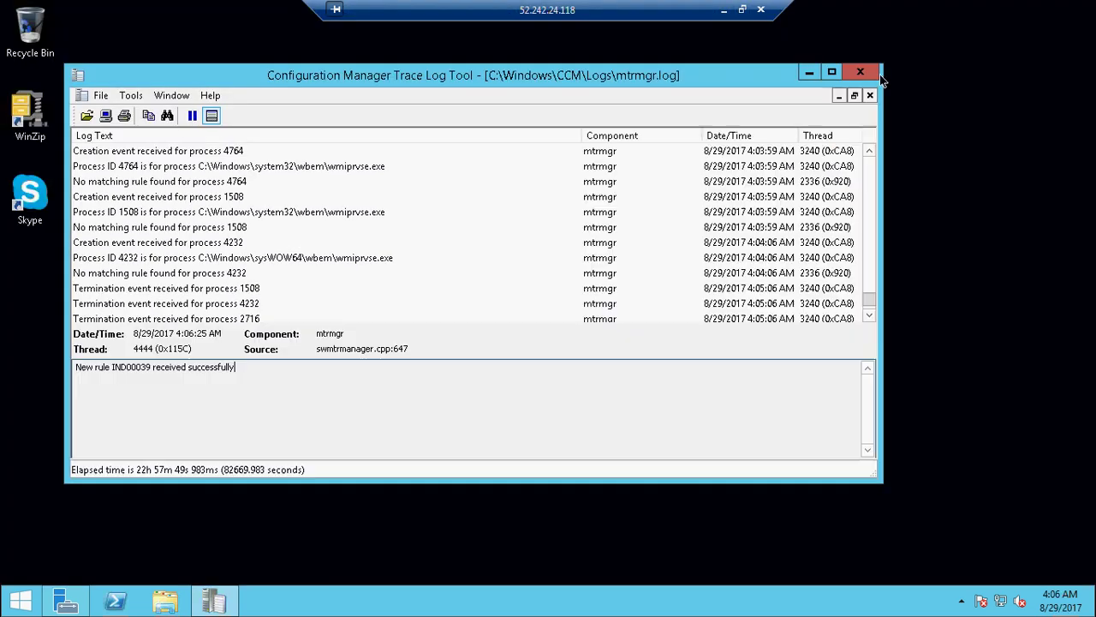
{"action": "left_click_drag", "start_coordinate": [421, 75], "coordinate": [855, 110]}
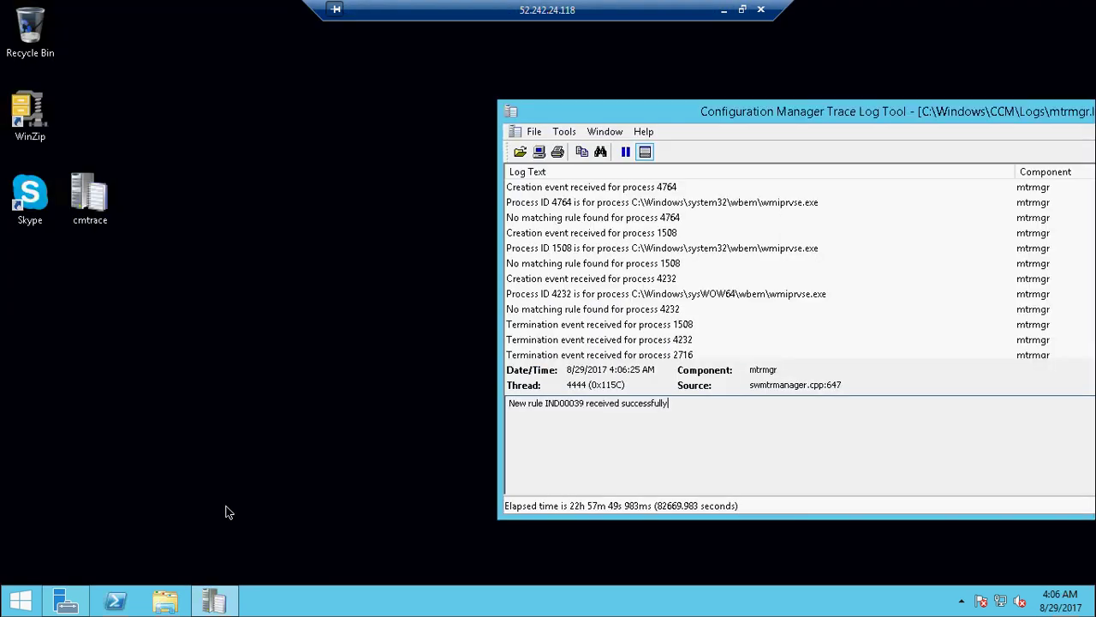
Launch WinZip from the desktop, open Task Manager from the taskbar, and minimize WinZip
{"action": "double_click", "coordinate": [21, 110]}
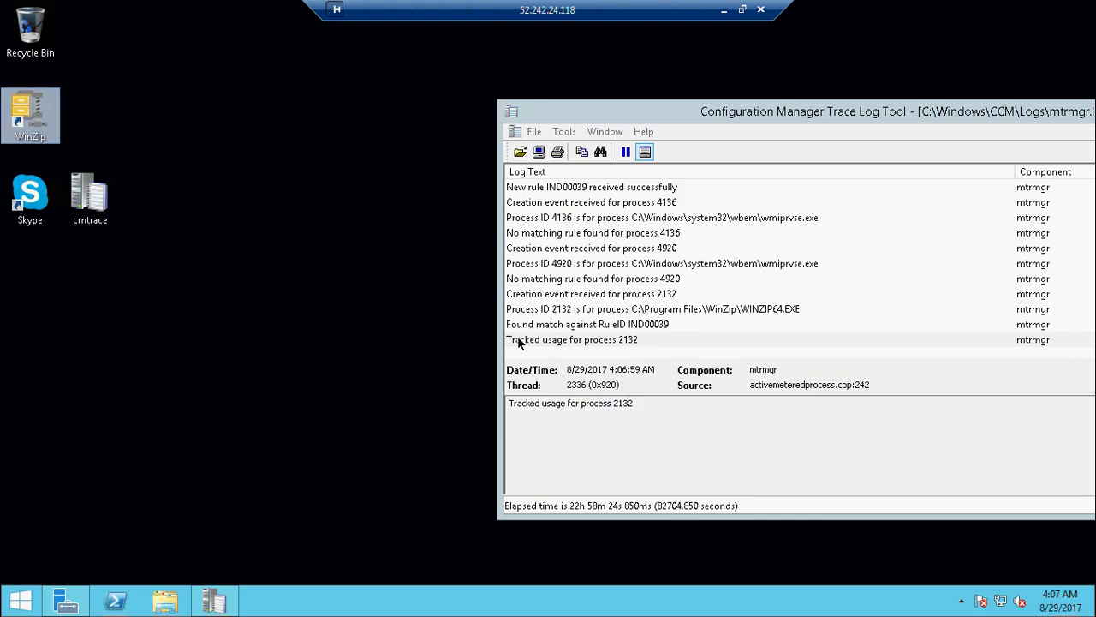
{"action": "left_click", "coordinate": [293, 298]}
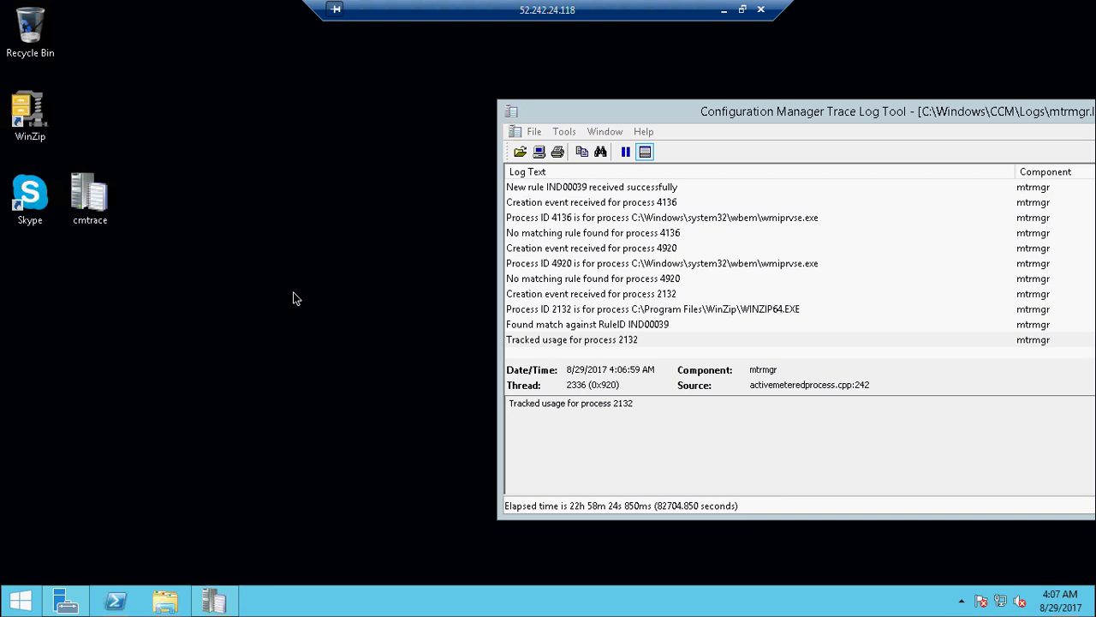
{"action": "right_click", "coordinate": [676, 607]}
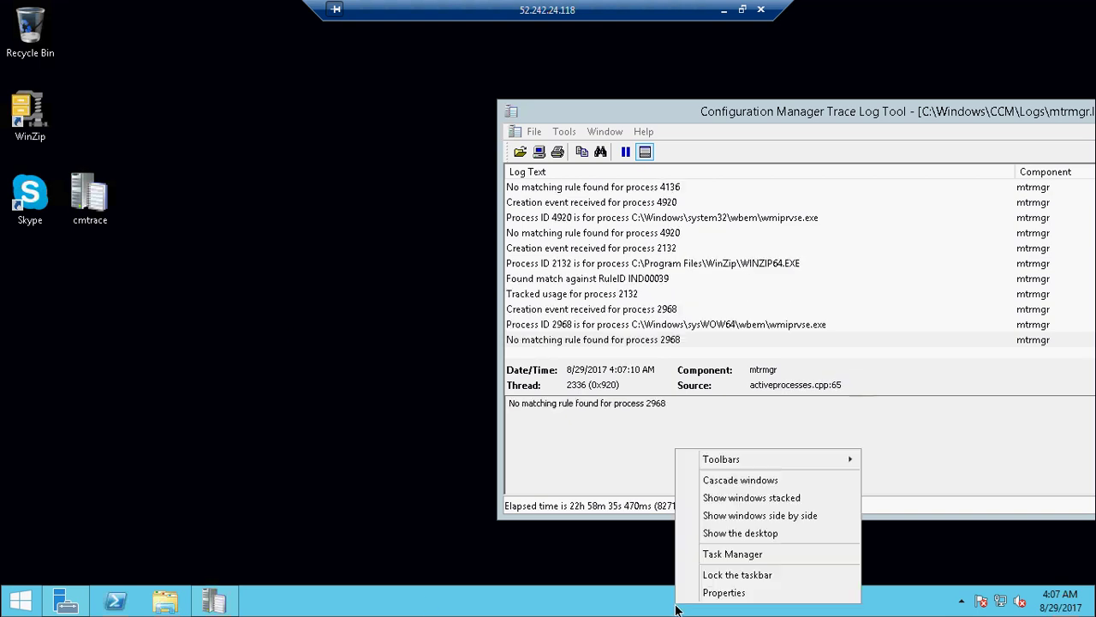
{"action": "left_click", "coordinate": [735, 554]}
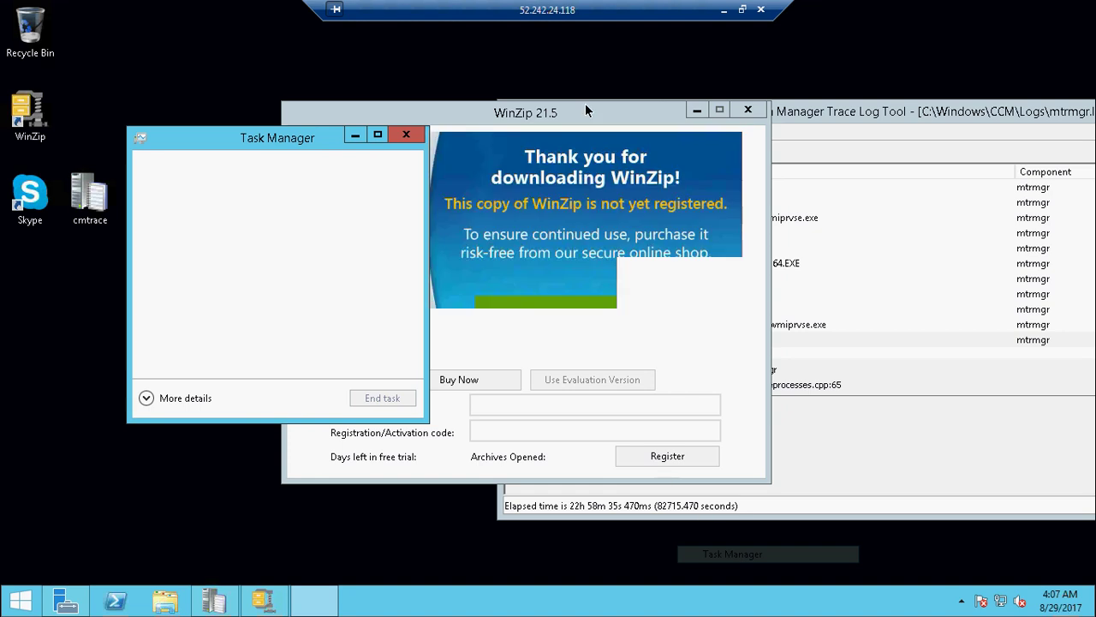
{"action": "left_click", "coordinate": [699, 110]}
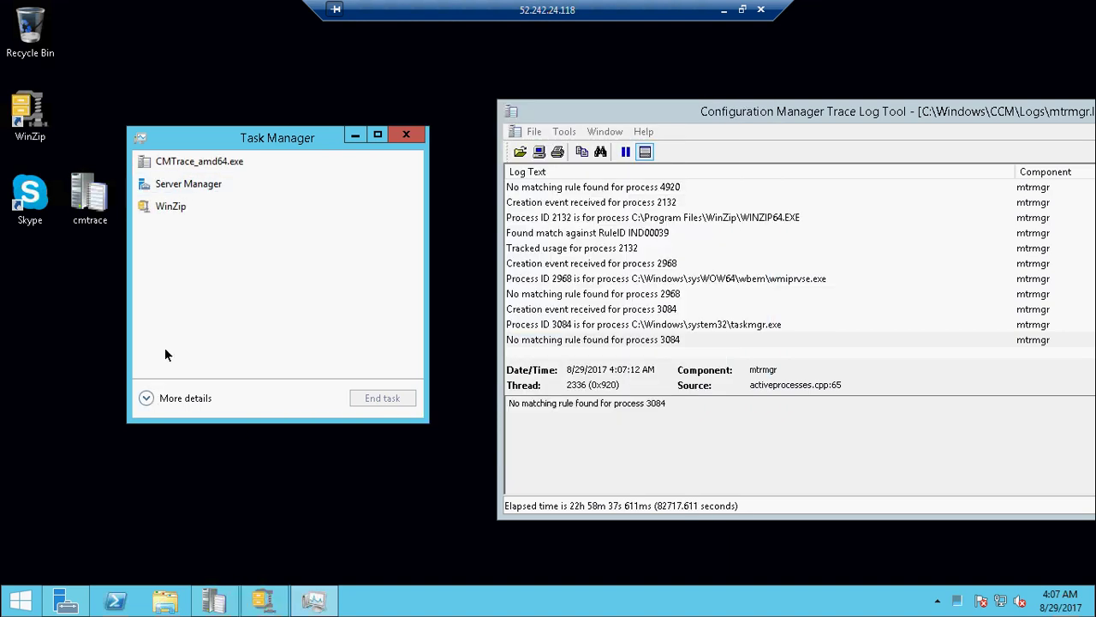
Expand Task Manager to its Details list and select the WINZIP64.EXE process (PID 2132)
{"action": "left_click", "coordinate": [154, 396]}
{"action": "left_click", "coordinate": [298, 178]}
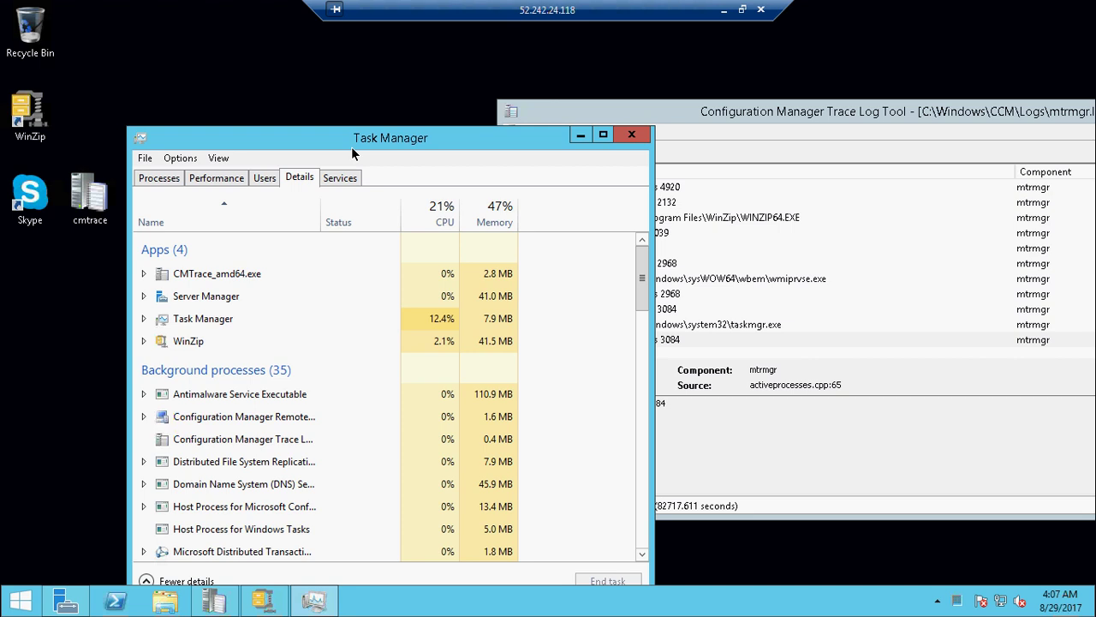
{"action": "left_click_drag", "start_coordinate": [352, 142], "coordinate": [231, 27]}
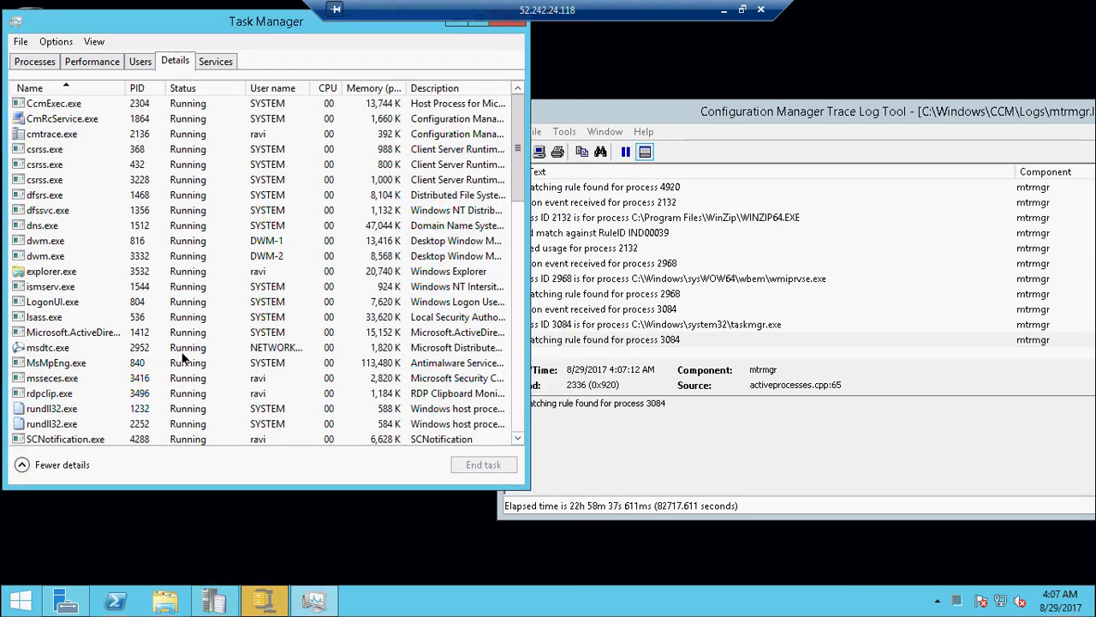
{"action": "left_click", "coordinate": [51, 348]}
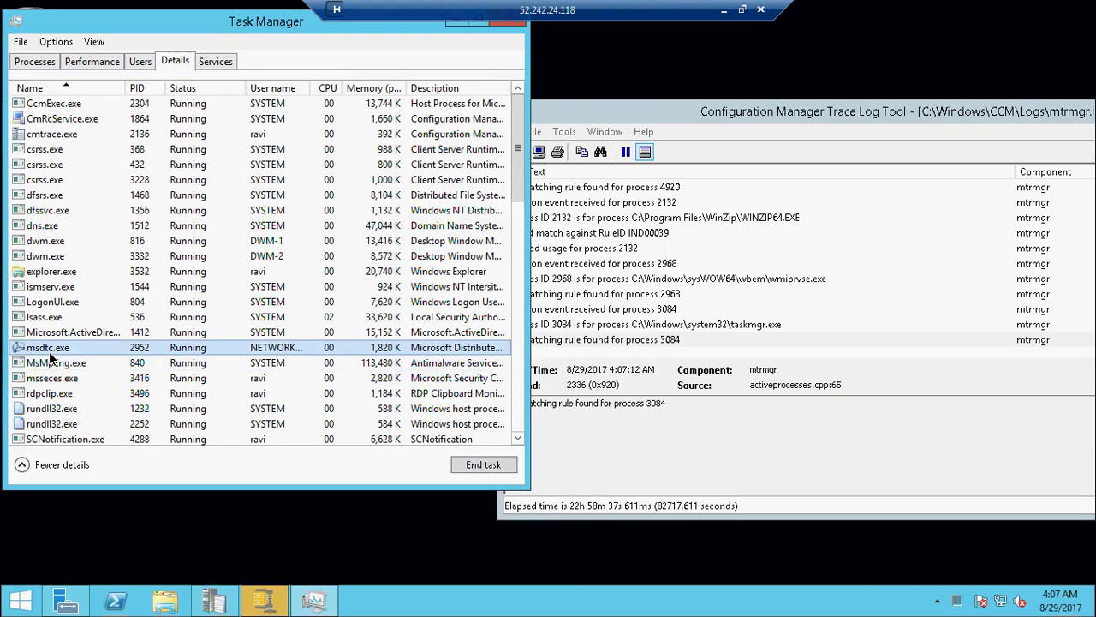
{"action": "key", "text": "w"}
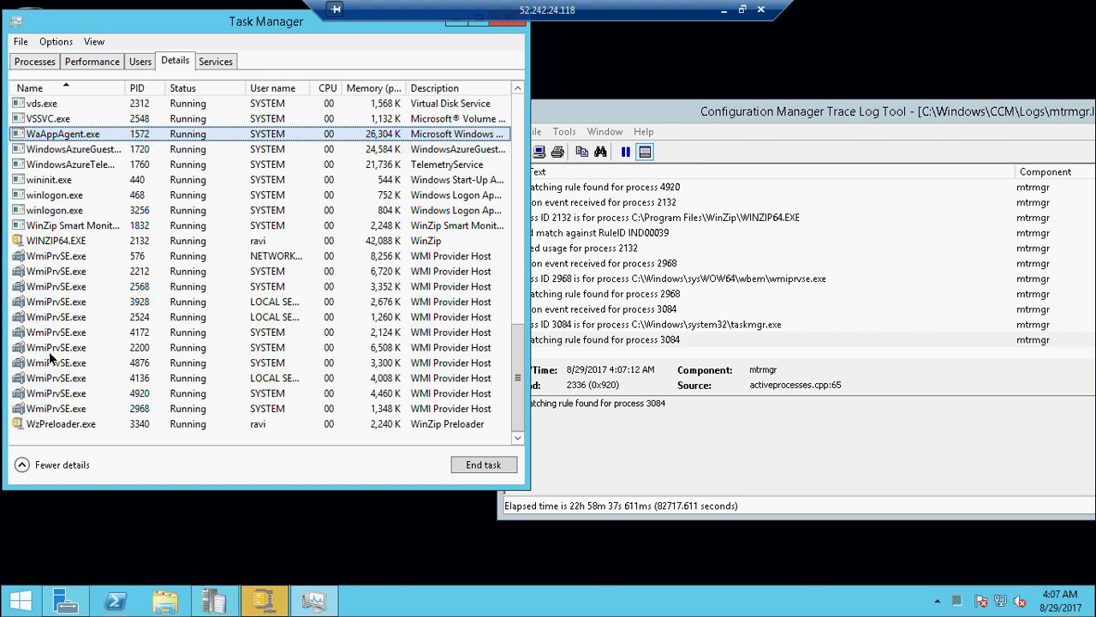
{"action": "left_click", "coordinate": [71, 242]}
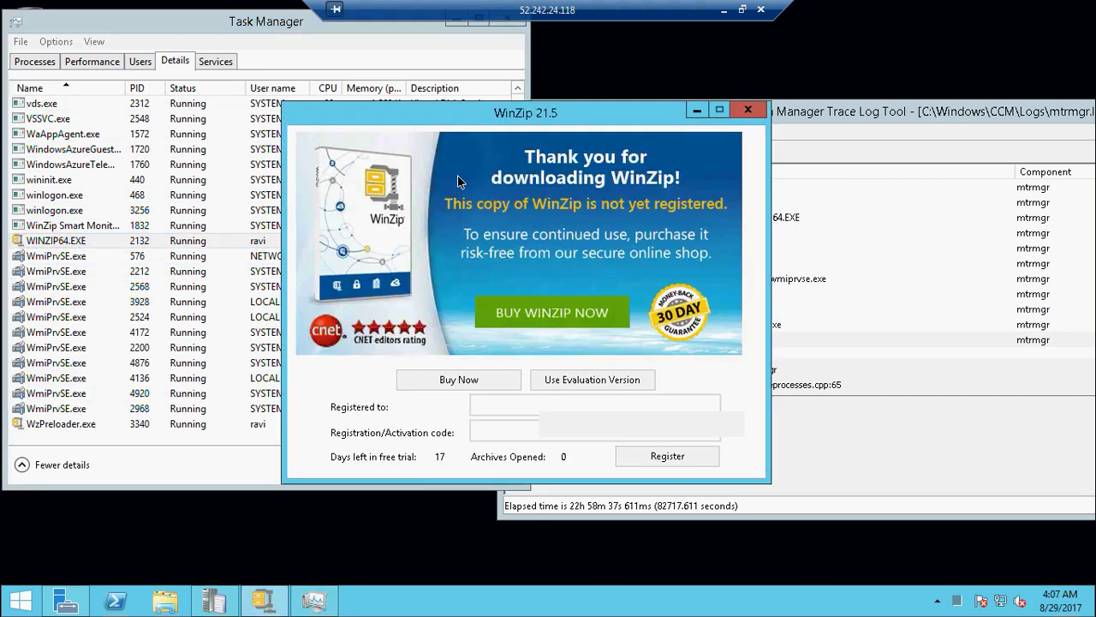
Close WinZip and Task Manager with CMTrace repositioned alongside, then minimize the remote session
{"action": "left_click", "coordinate": [747, 109]}
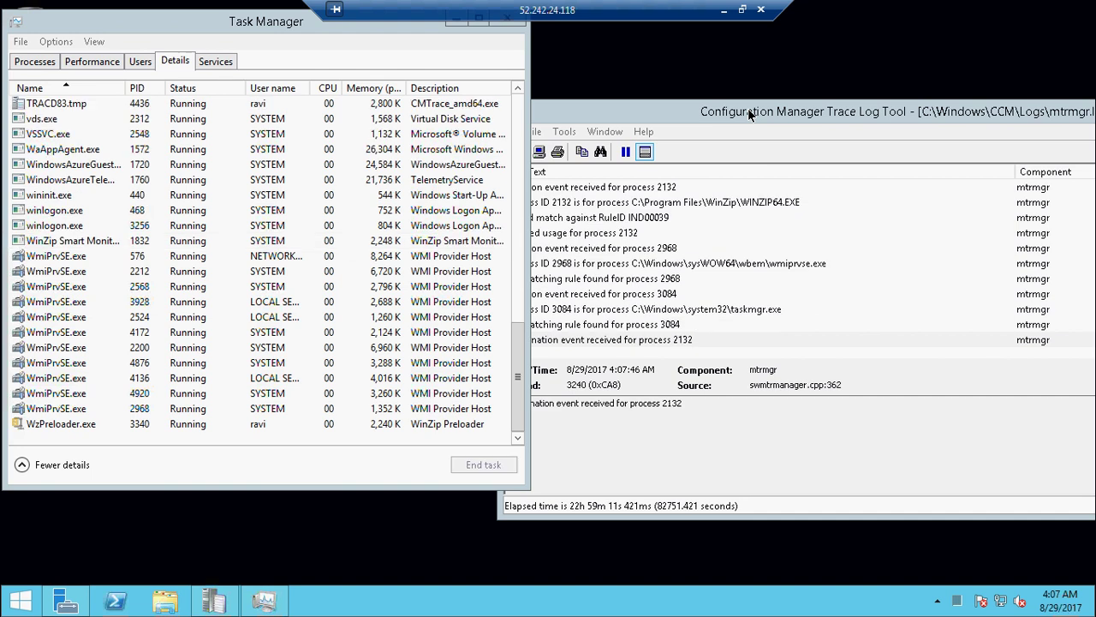
{"action": "left_click", "coordinate": [569, 112]}
{"action": "left_click_drag", "start_coordinate": [570, 112], "coordinate": [302, 115]}
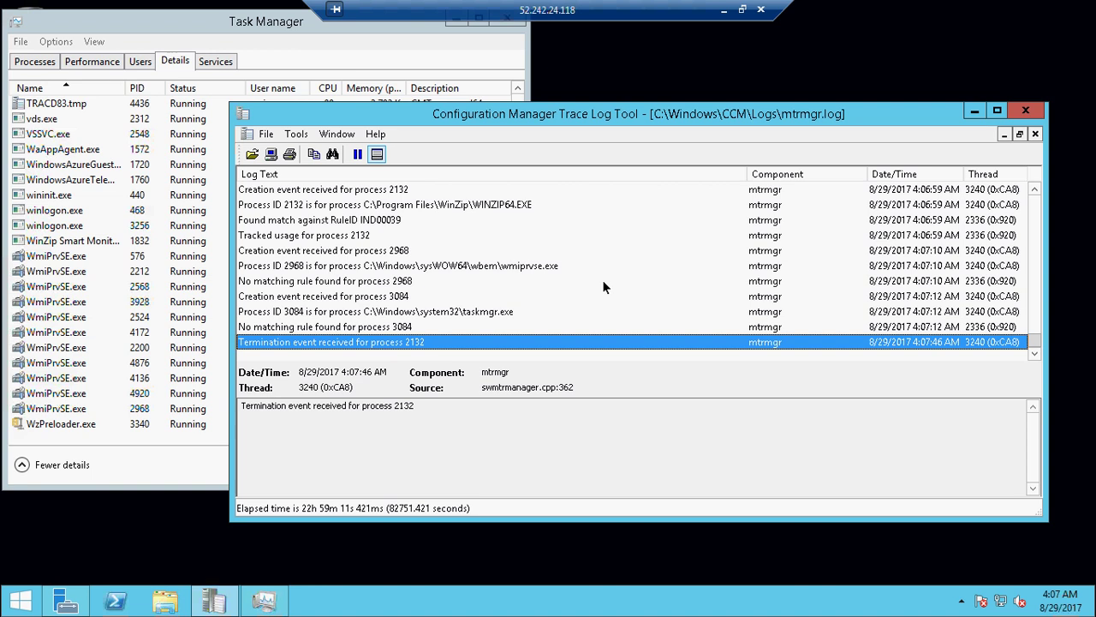
{"action": "left_click", "coordinate": [504, 24]}
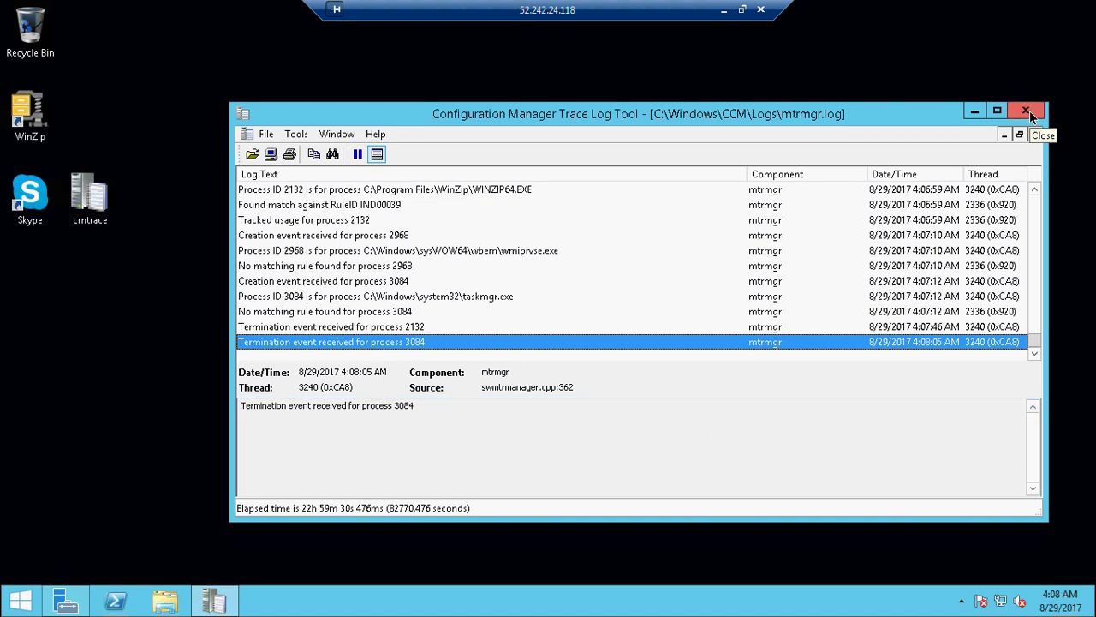
{"action": "left_click", "coordinate": [724, 10]}
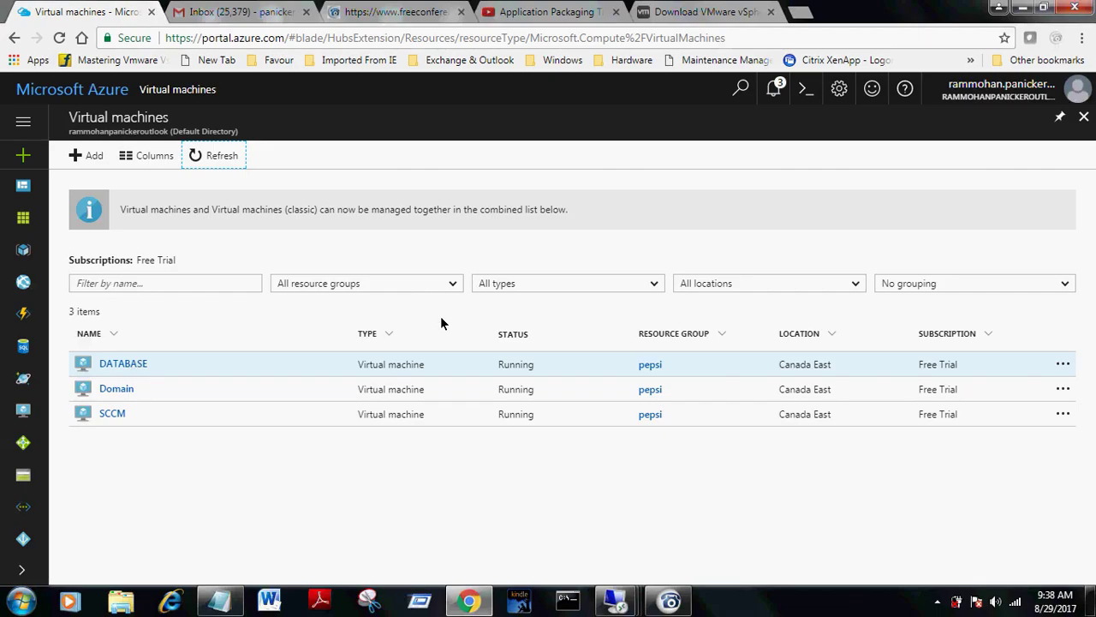
{"action": "mouse_move", "coordinate": [604, 597]}
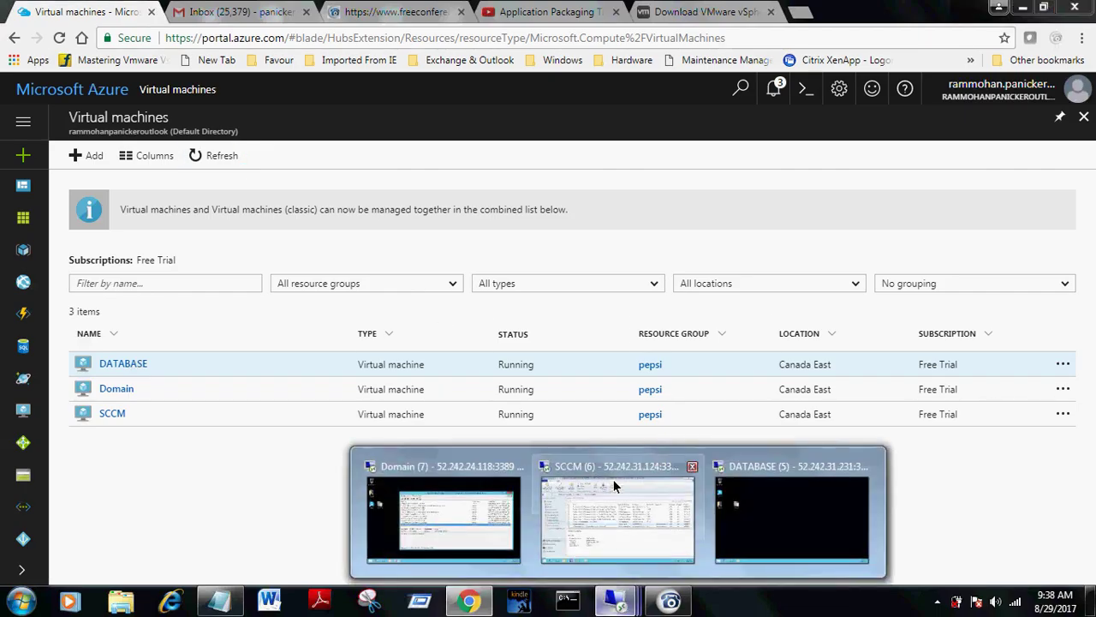